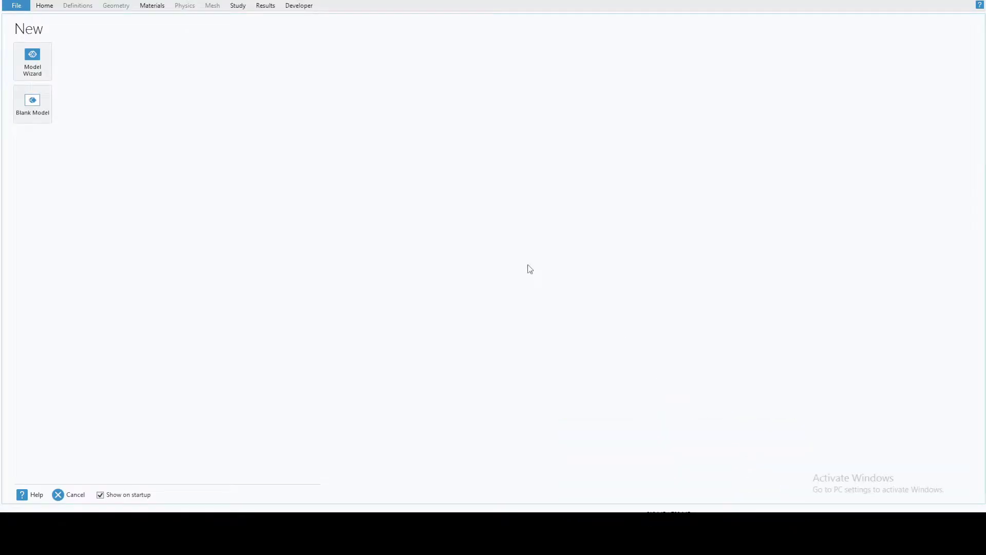
Step: Create a new 3D model with the Model Wizard, without adding any physics interface or study
click(47, 70)
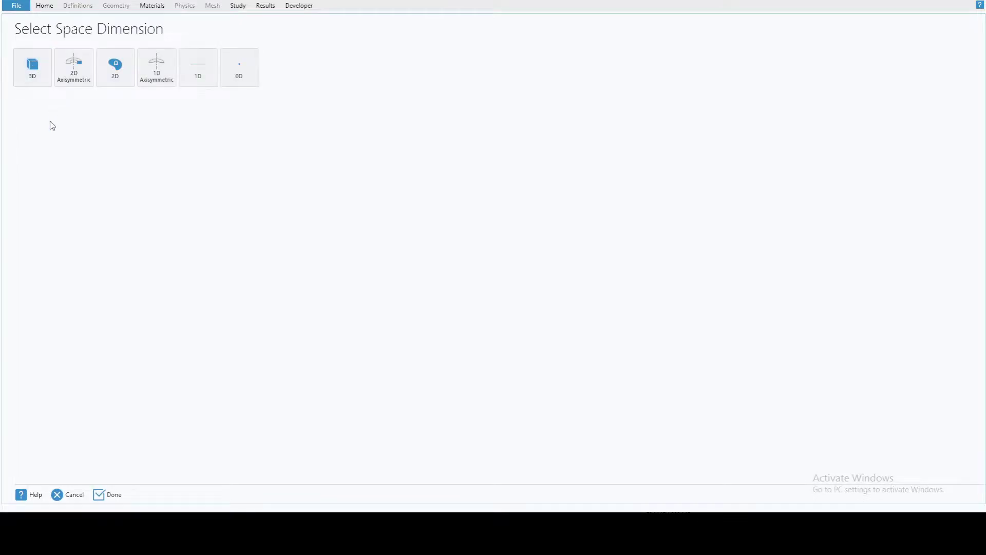
click(42, 78)
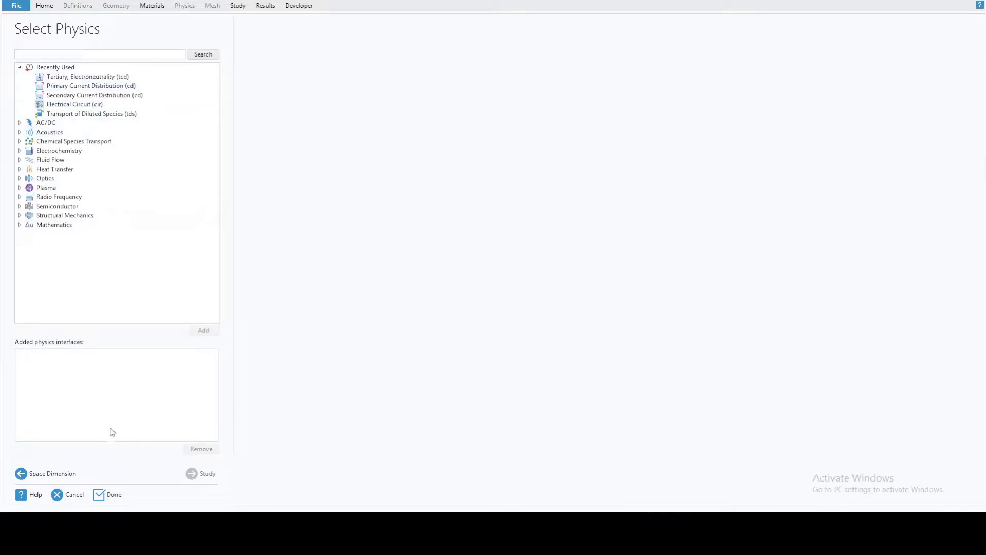
click(114, 497)
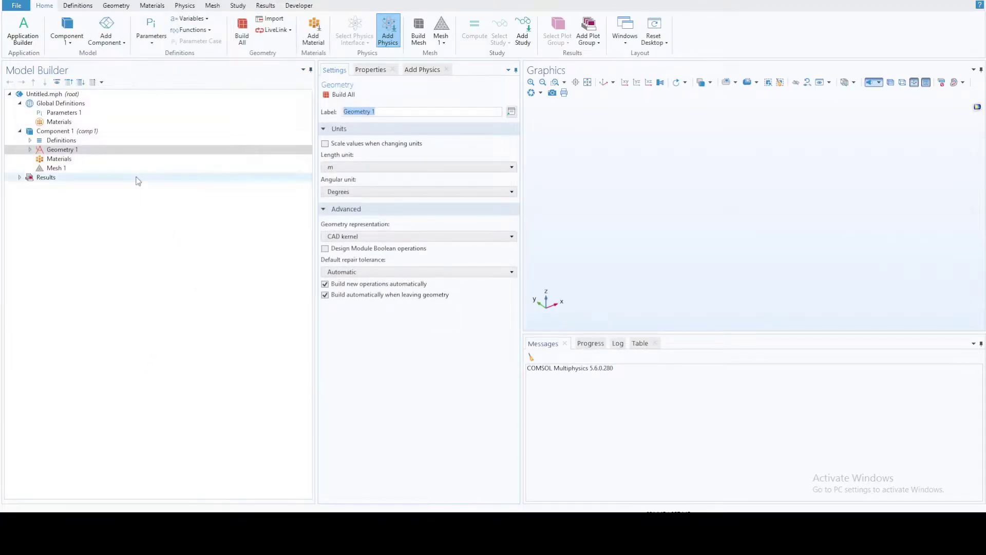
Step: Copy the geometry parameters d_batt through w_pc from the open lithium ion battery model into Parameters 1 of the untitled model
click(62, 112)
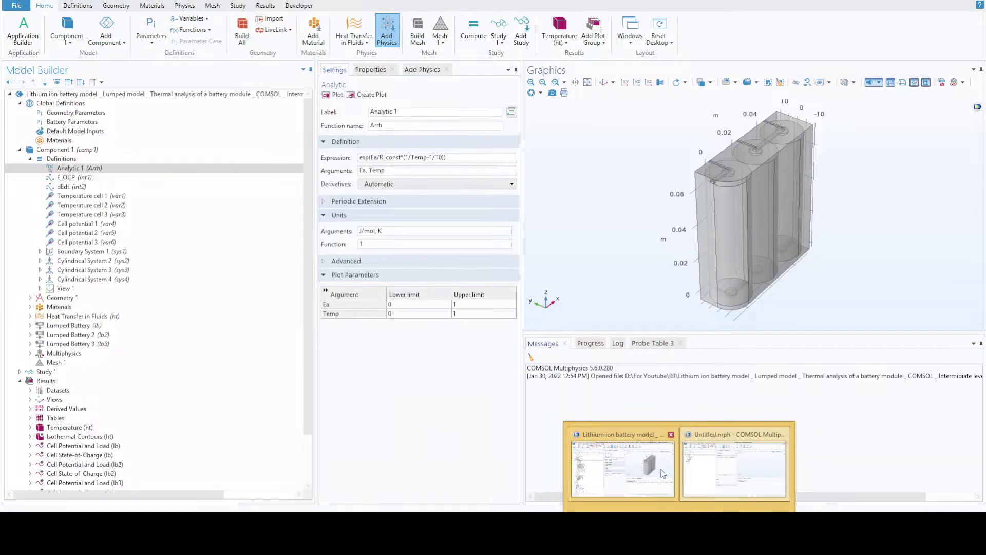
click(663, 474)
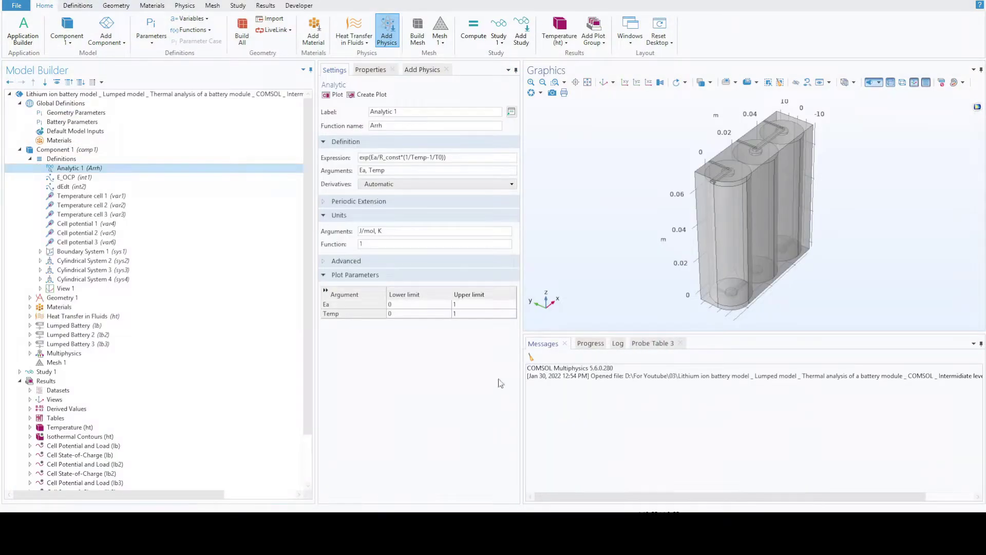
click(104, 114)
drag(331, 149, 397, 226)
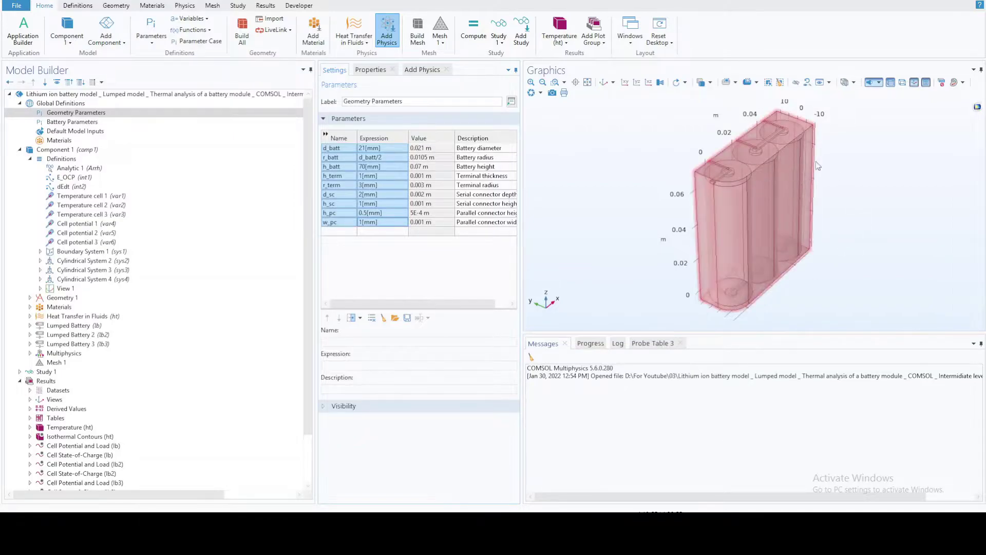
mouse_move(680, 535)
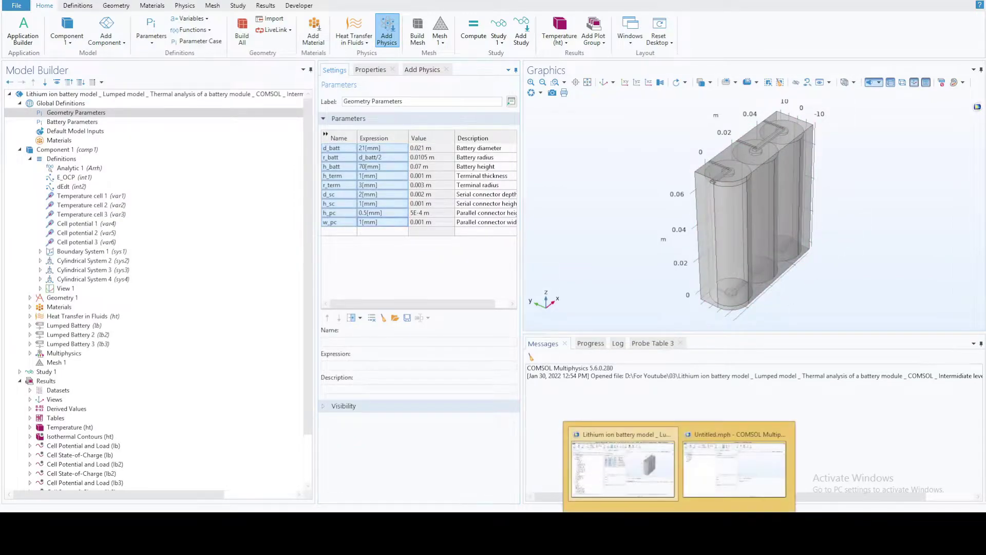
click(734, 473)
click(349, 150)
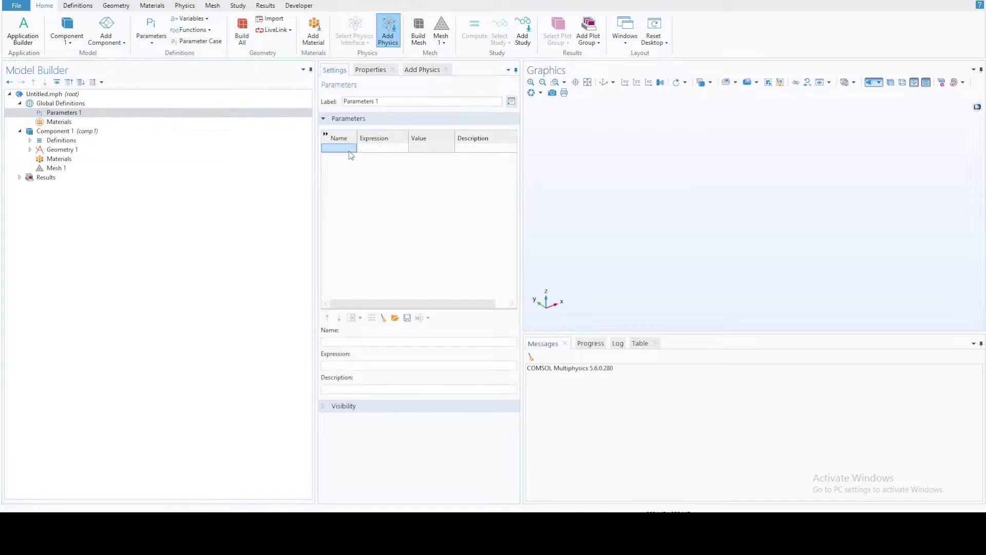
text(d_batt	21[mm]	Battery diameter r_batt	d_batt/2	Battery radius h_batt	70[mm]	Battery height h_term	1[mm]	Terminal thickness r_term	3[mm]	Terminal radius d_sc	2[mm]	Serial connector depth h_sc	1[mm]	Serial connector height h_pc	0.5[mm]	Parallel connector height w_pc	1[mm]	Parallel connector width)
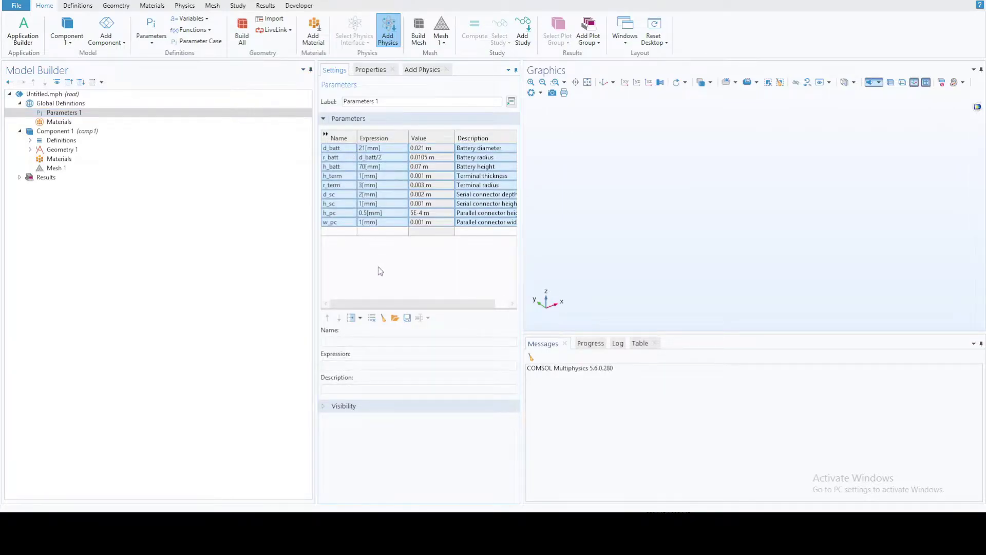
Step: Add a solid cylinder to Geometry 1 with radius r_batt and height h_batt, and build it as the battery body
click(71, 151)
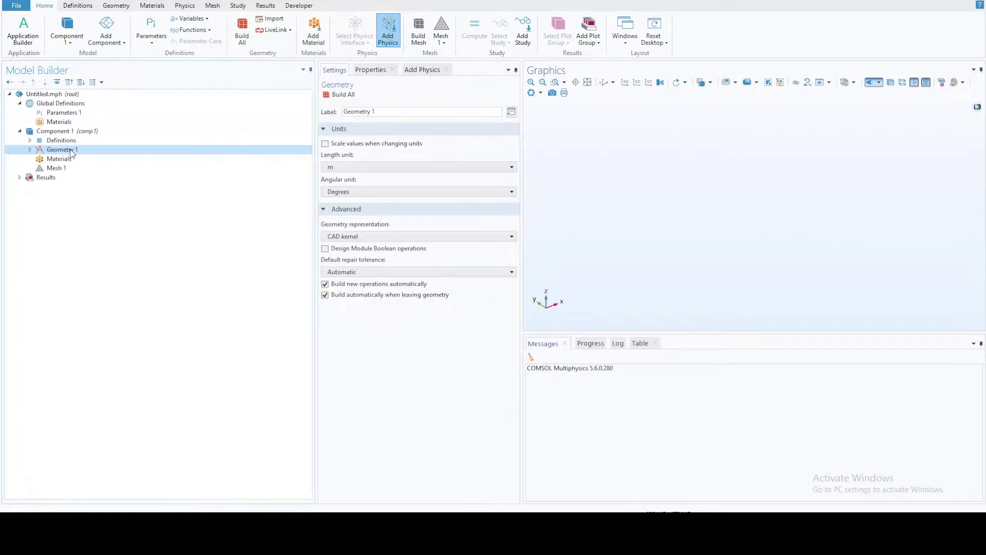
right_click(72, 152)
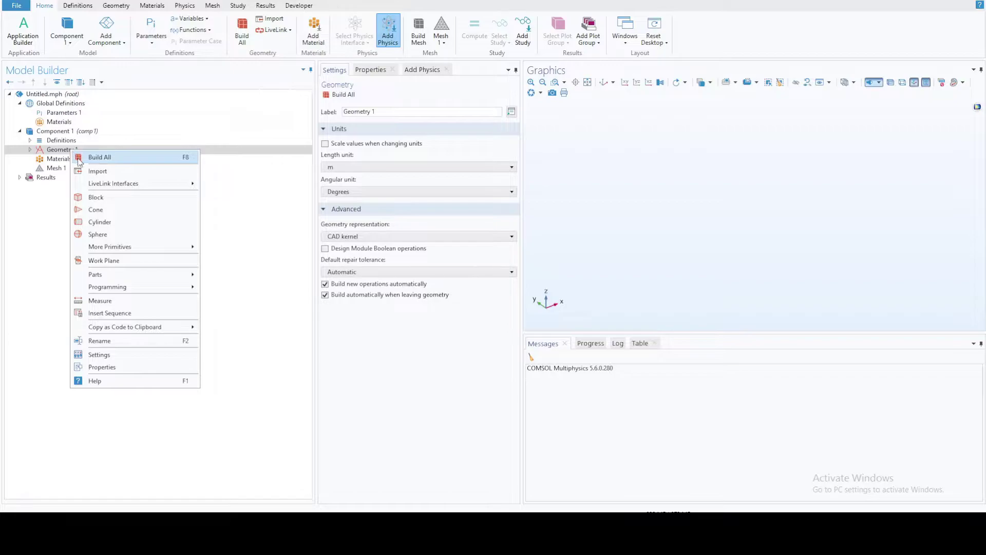
click(90, 224)
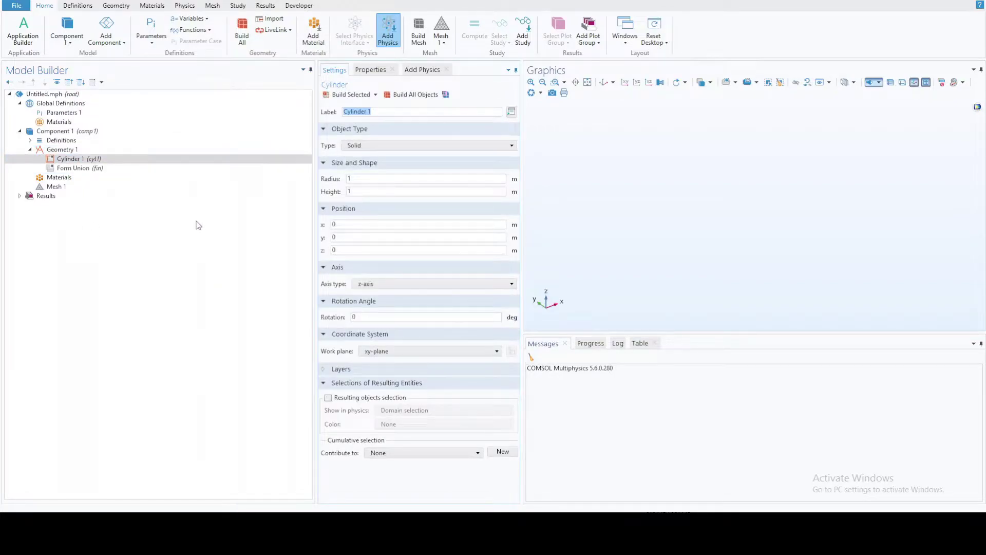
click(357, 179)
text(r_batt)
click(66, 113)
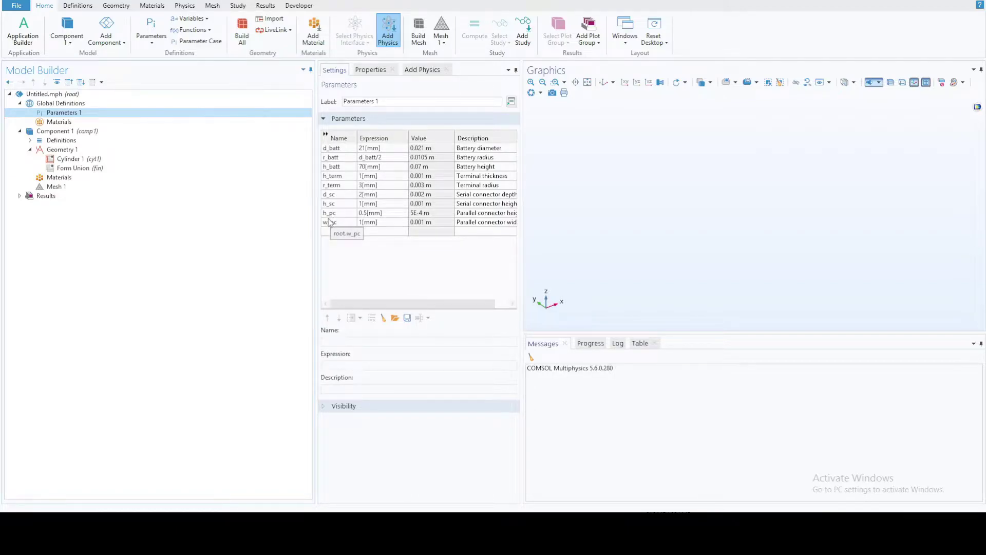
click(118, 159)
double_click(349, 192)
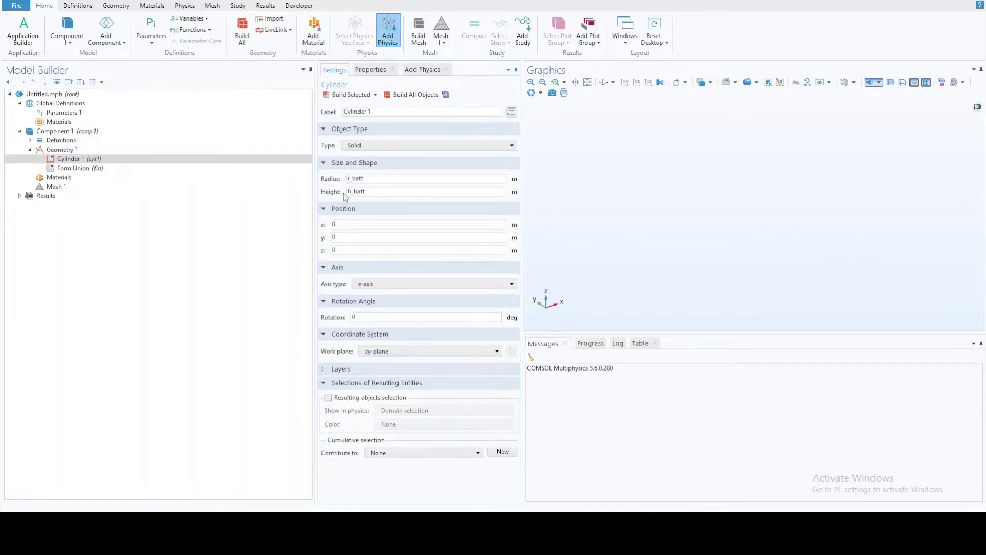
click(357, 96)
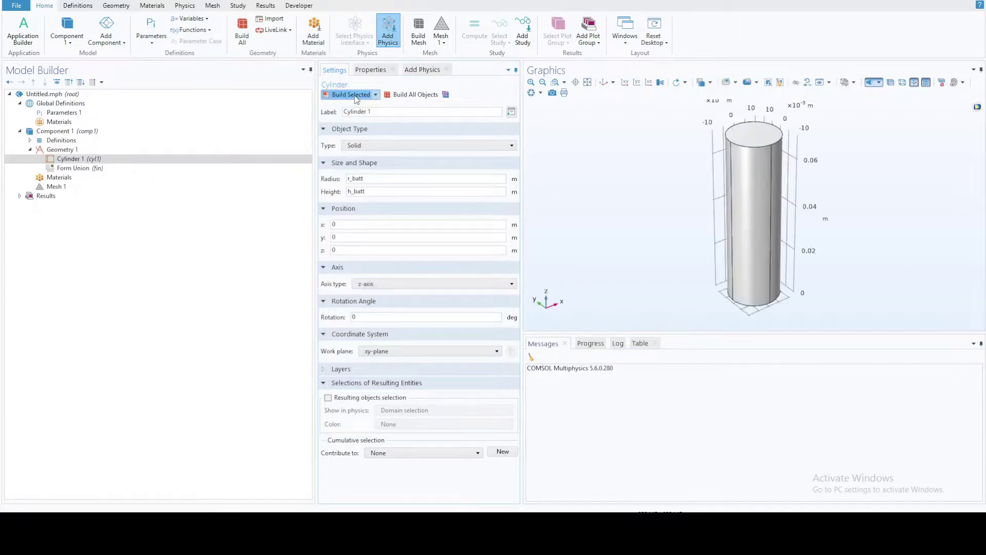
Step: Add a second cylinder for the battery terminal with radius r_term and height h_term, and build it
drag(667, 260, 658, 227)
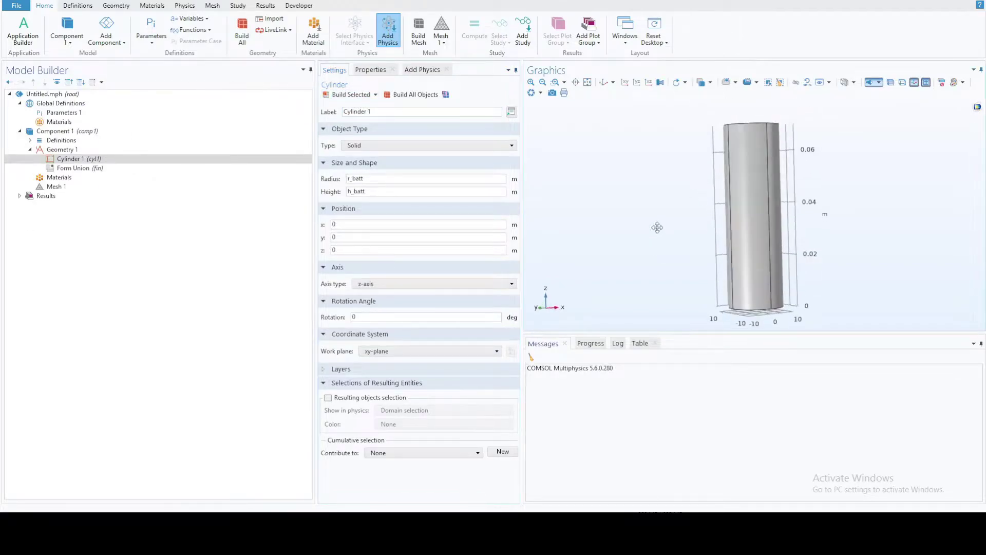
drag(734, 154, 669, 153)
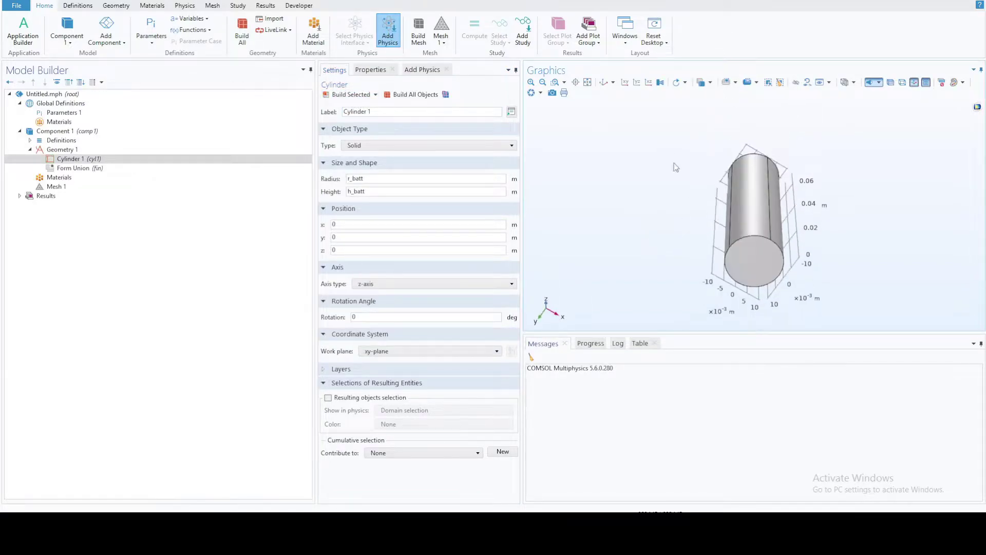
drag(718, 256, 700, 247)
drag(662, 156, 665, 191)
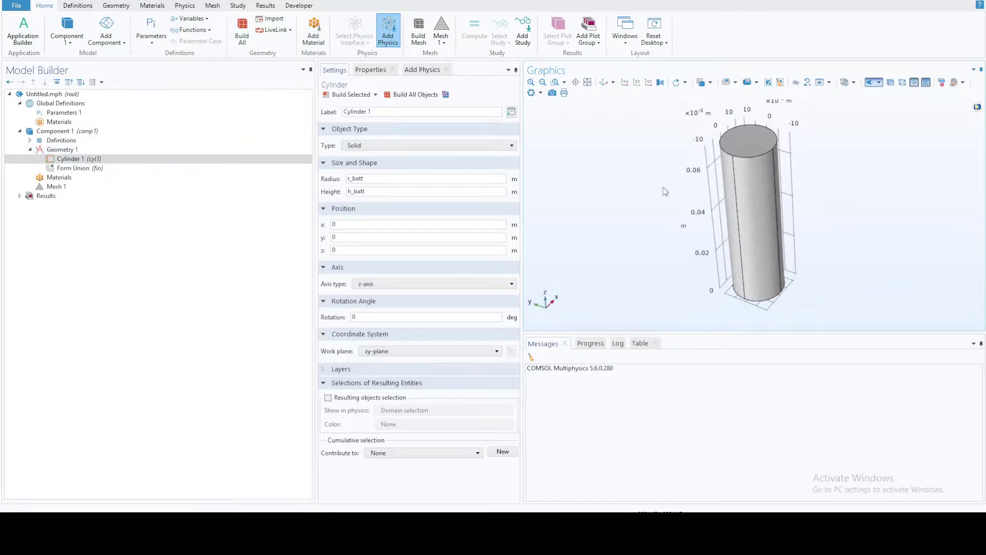
right_click(56, 149)
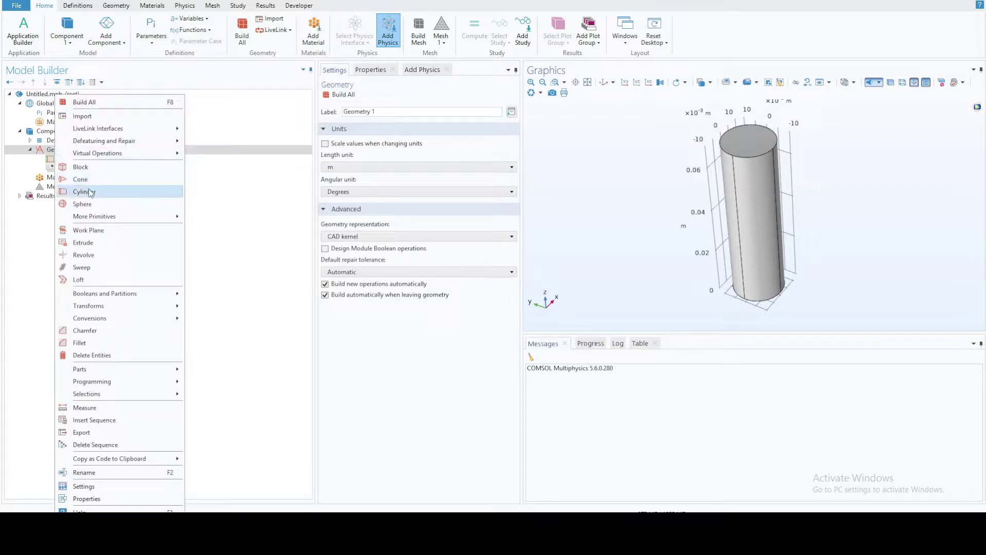
click(87, 191)
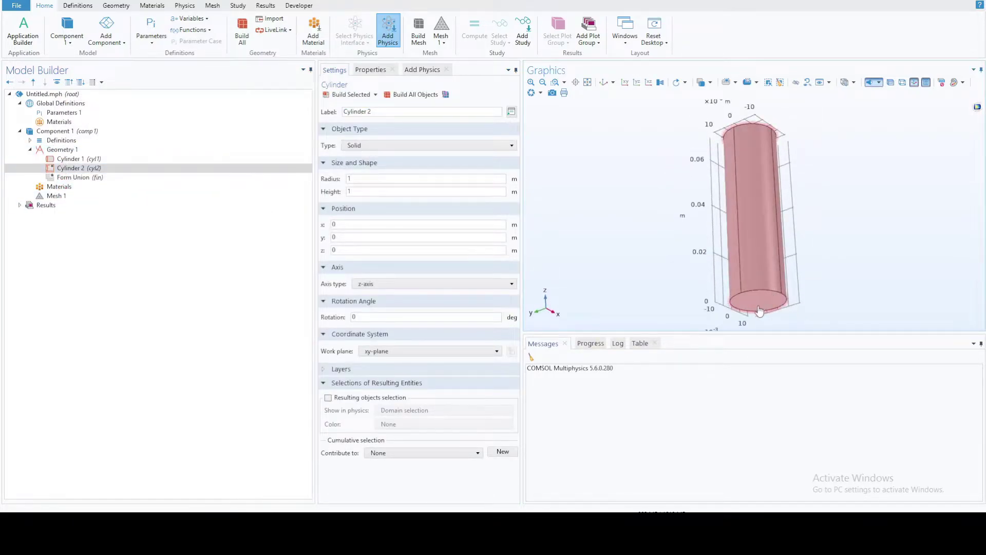
double_click(373, 180)
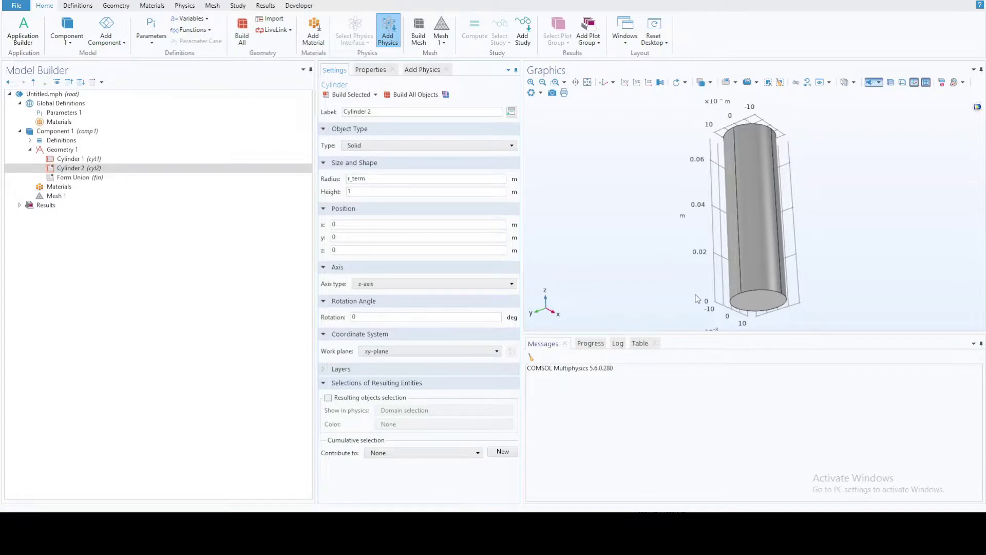
double_click(355, 192)
click(351, 94)
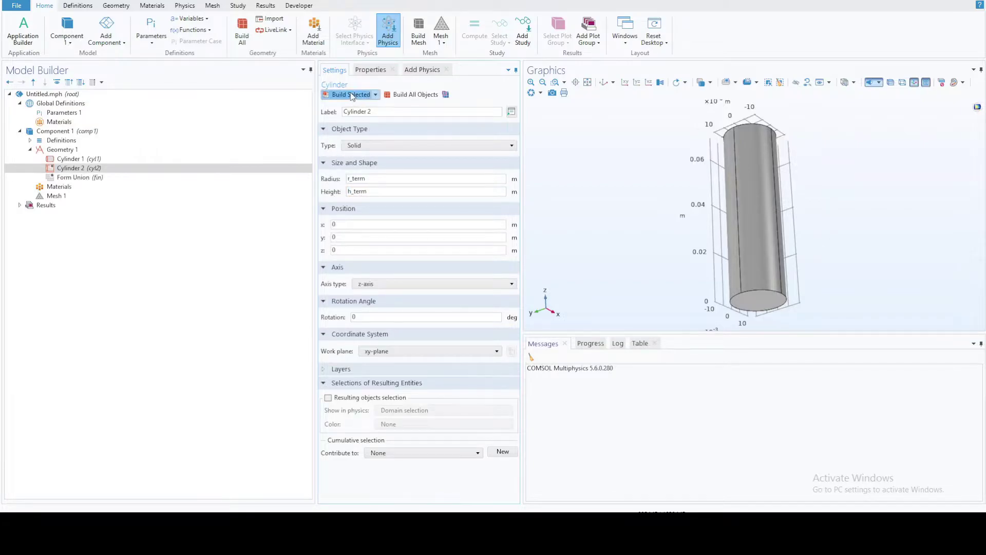
Step: Set the terminal cylinder's z position to -h_term and rebuild it so it sits below the battery body
drag(605, 235, 619, 183)
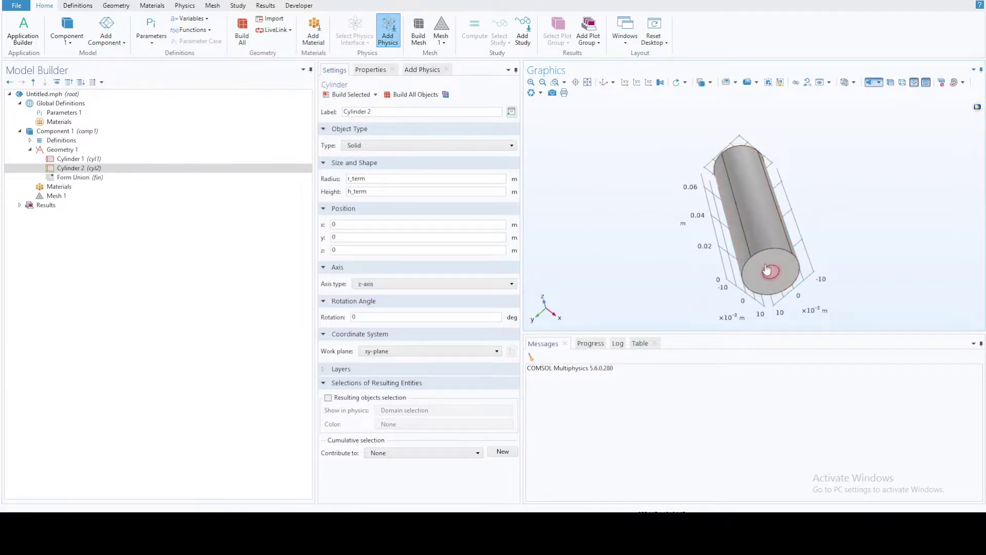
drag(711, 241, 740, 260)
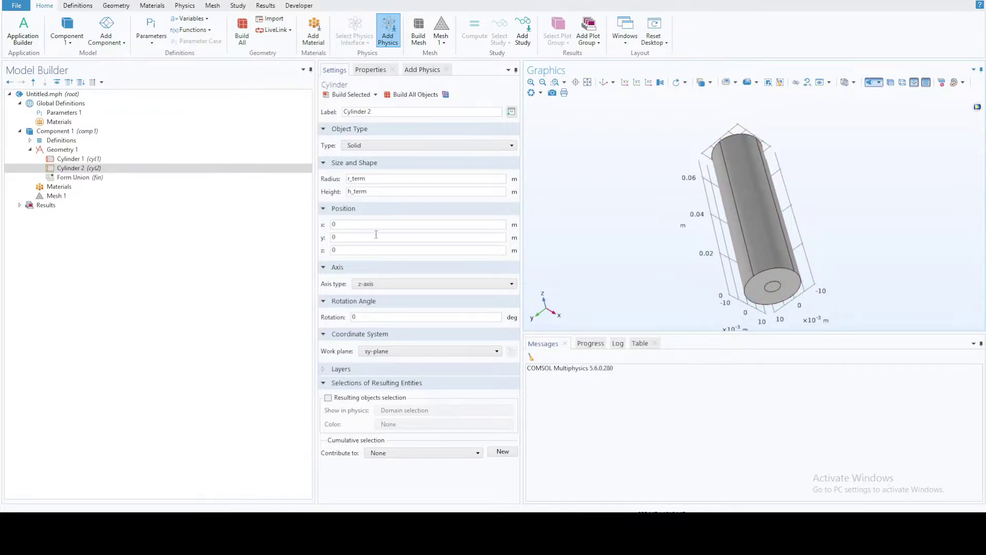
click(334, 250)
text(-h_term)
click(351, 94)
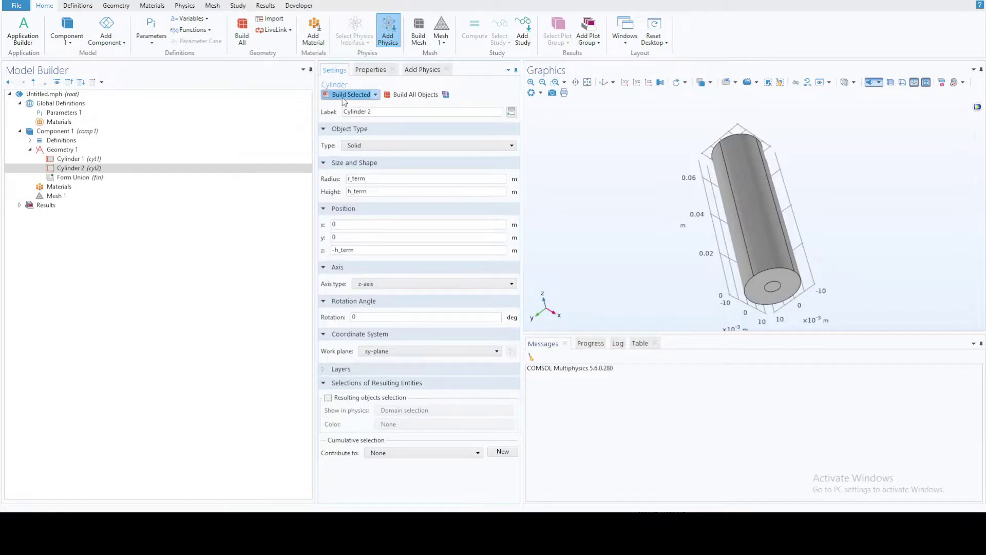
Step: Add an Array transform to Geometry 1 and select the terminal cylinder cyl2 as its input object
drag(615, 196, 606, 223)
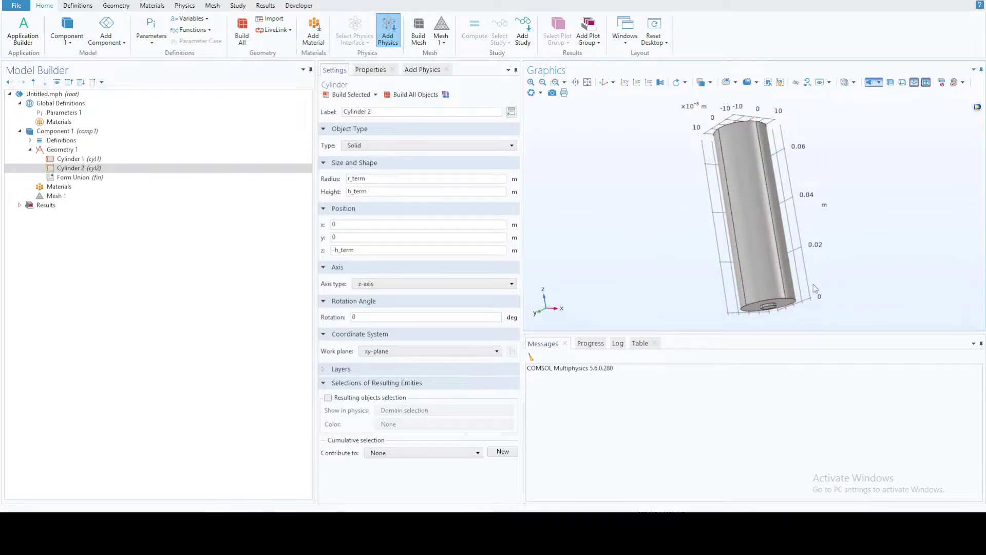
drag(812, 317, 845, 252)
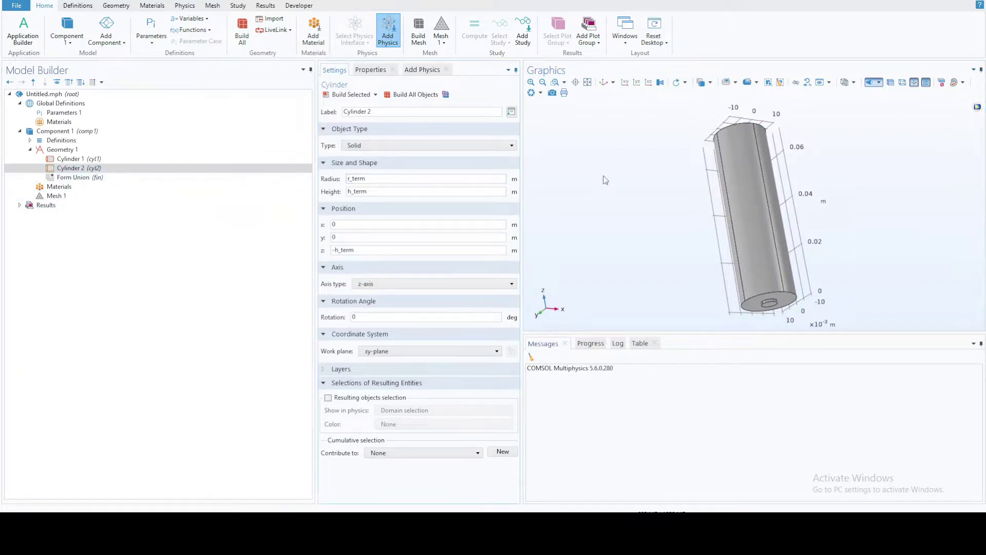
drag(591, 182, 668, 181)
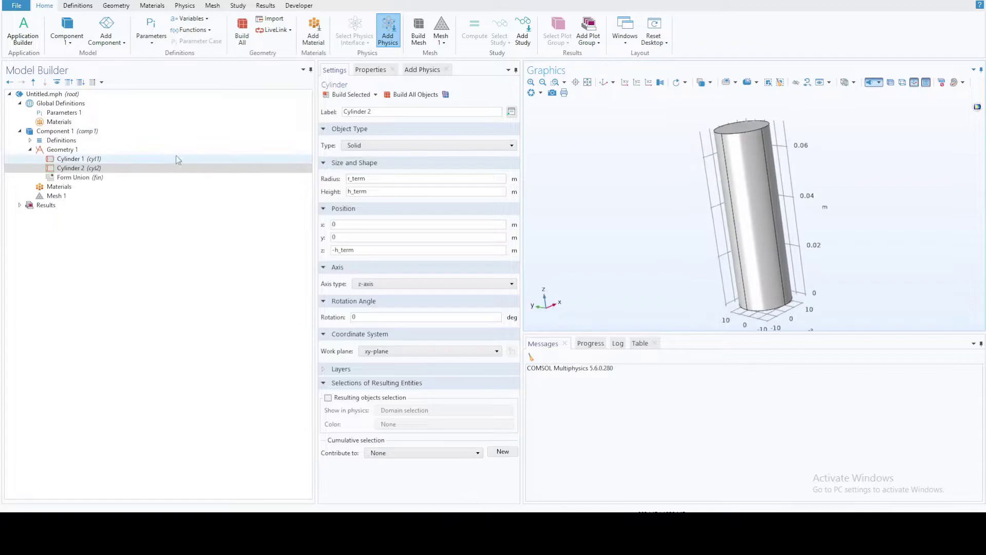
right_click(71, 154)
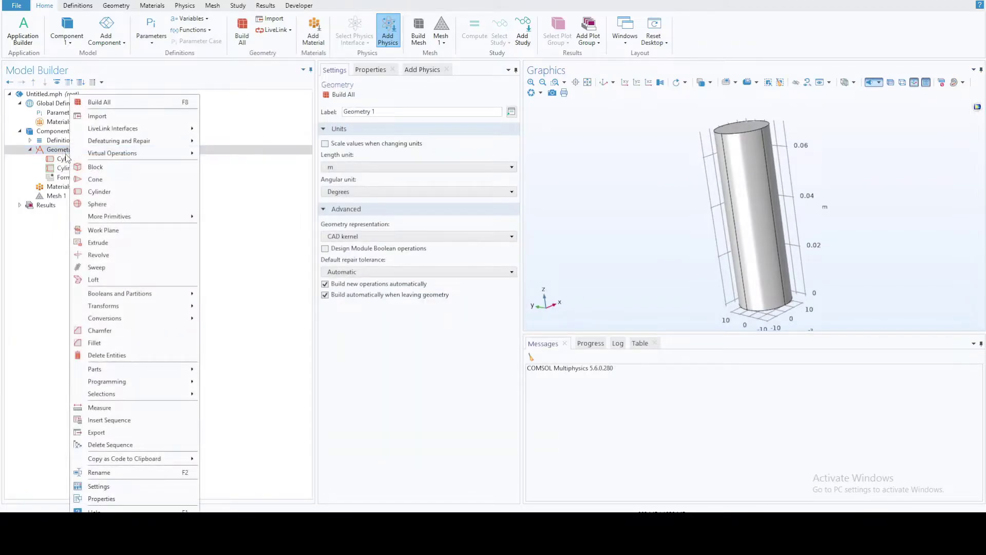
mouse_move(171, 312)
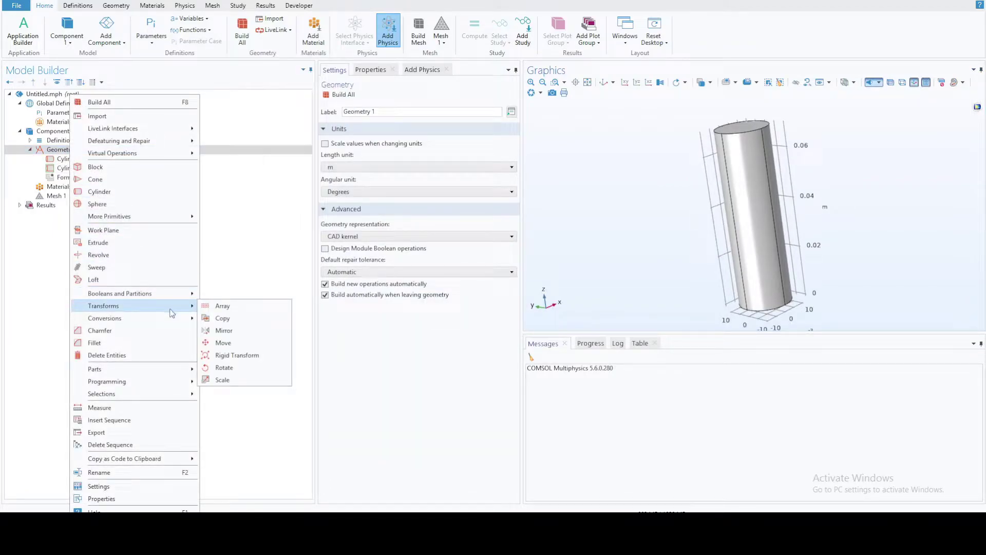
click(221, 306)
drag(576, 217, 648, 207)
click(765, 306)
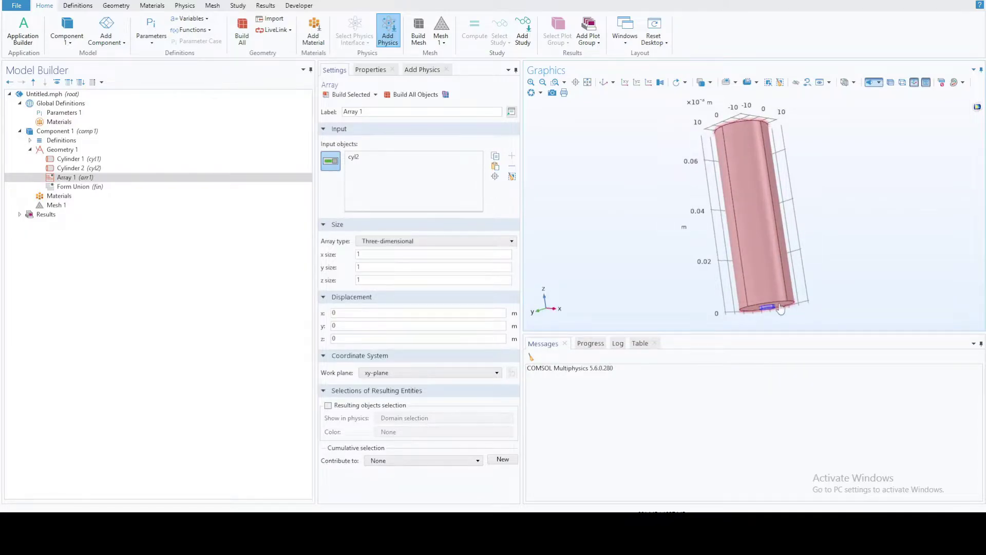
drag(781, 304, 650, 157)
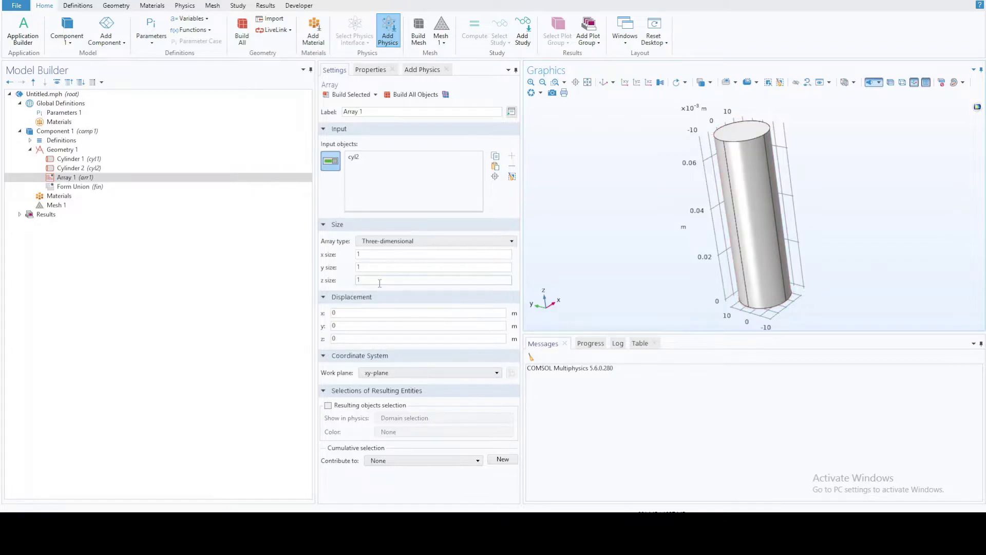
Step: Try to build the terminal array with a z size of h_term+h_batt
key(BackSpace)
click(351, 95)
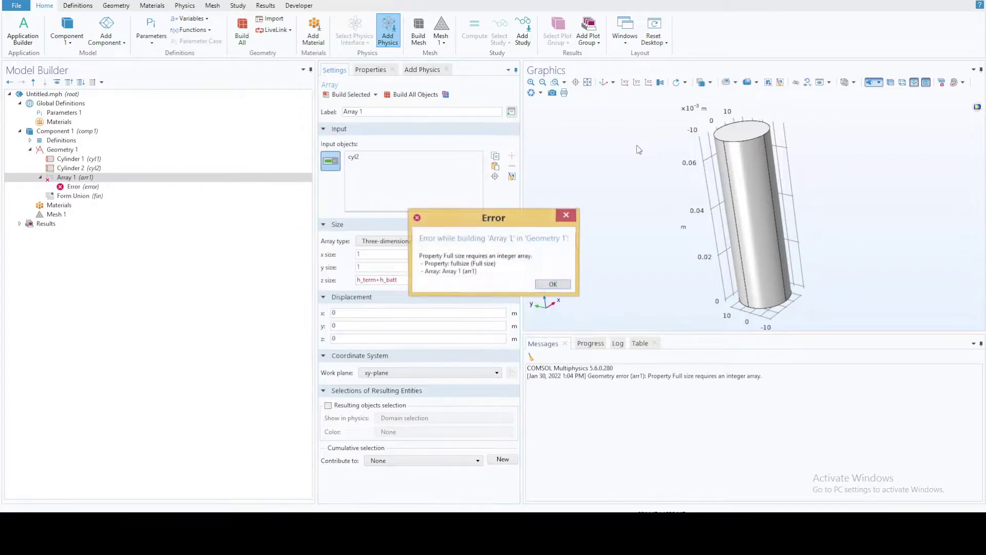
click(567, 216)
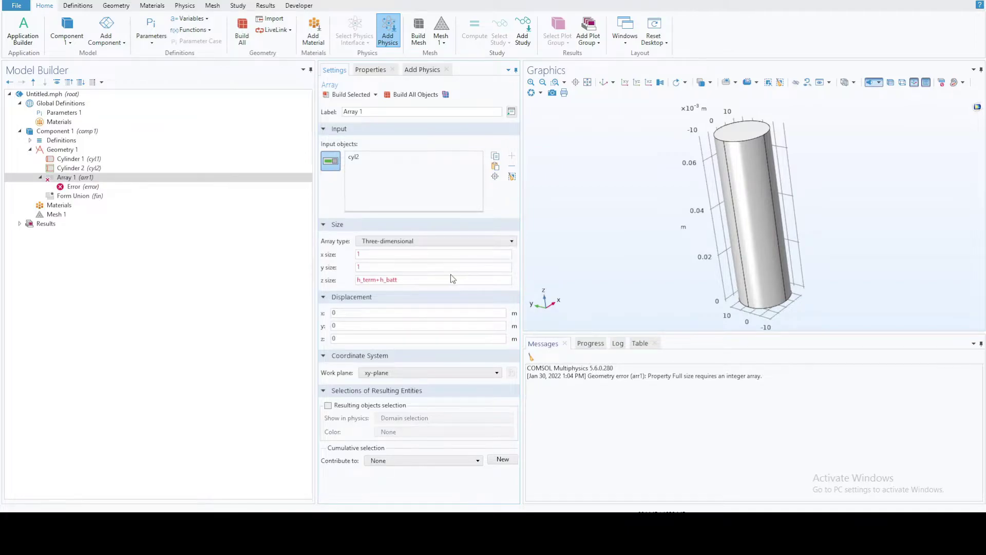
drag(635, 265, 629, 251)
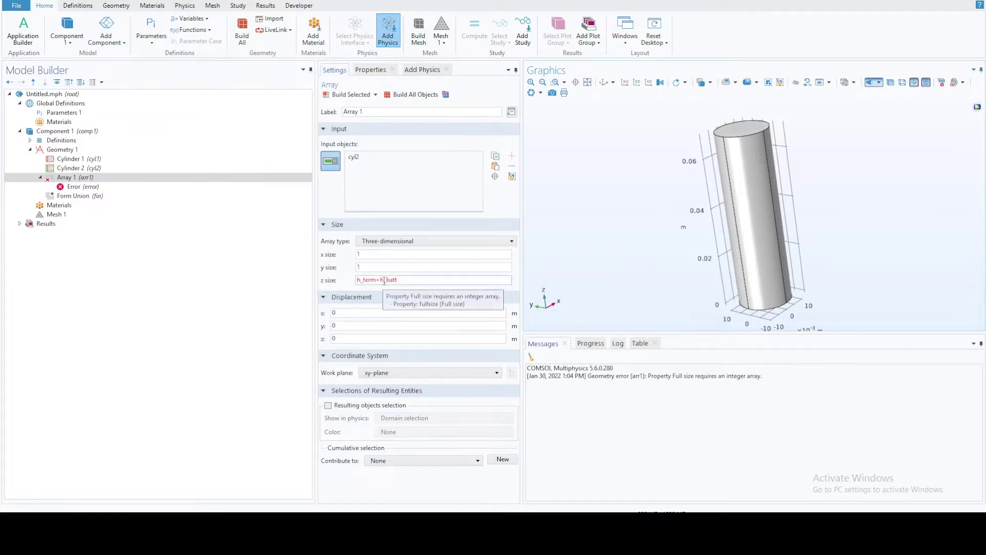
Step: Dismiss the array build error and set the terminal array's z size to 2
click(352, 95)
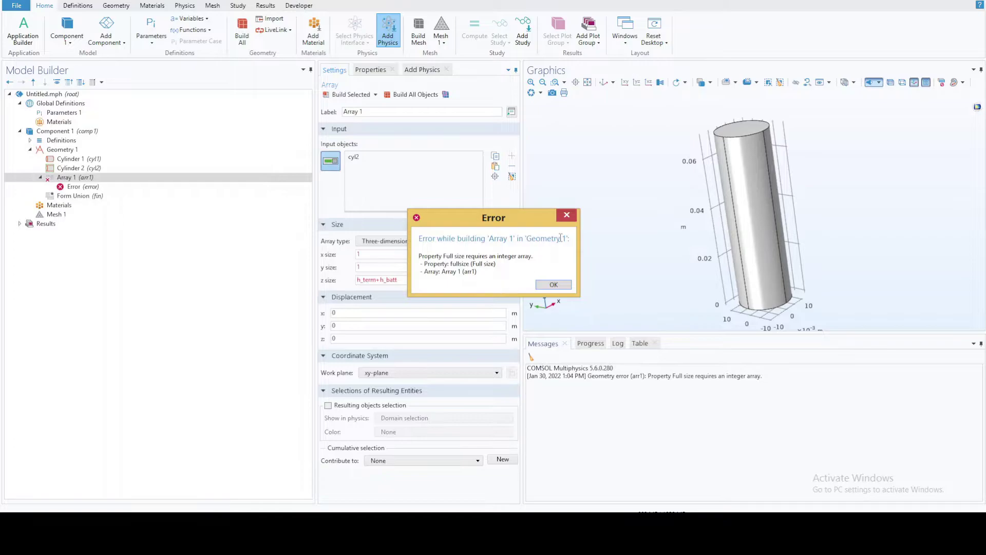
click(567, 216)
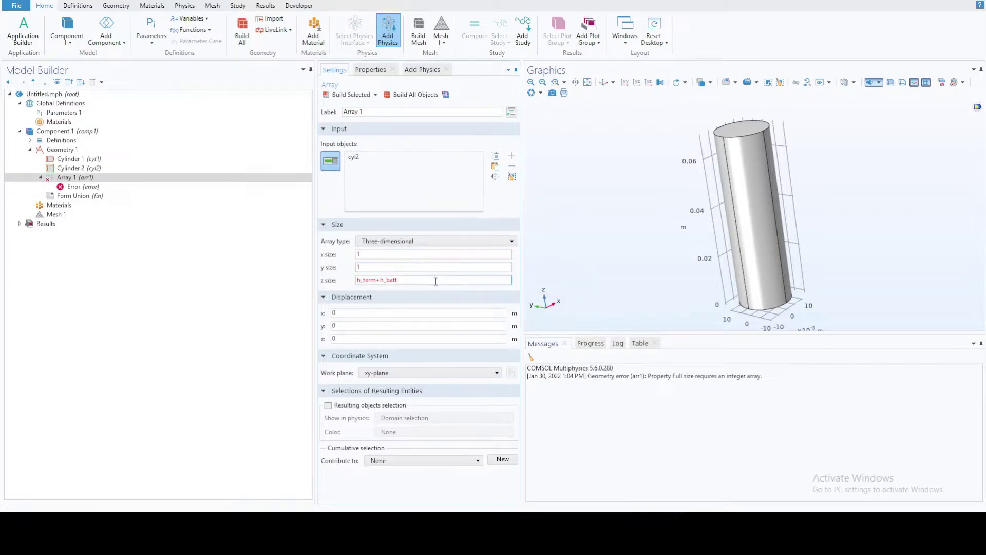
drag(425, 282, 346, 280)
key(ctrl+c)
key(BackSpace)
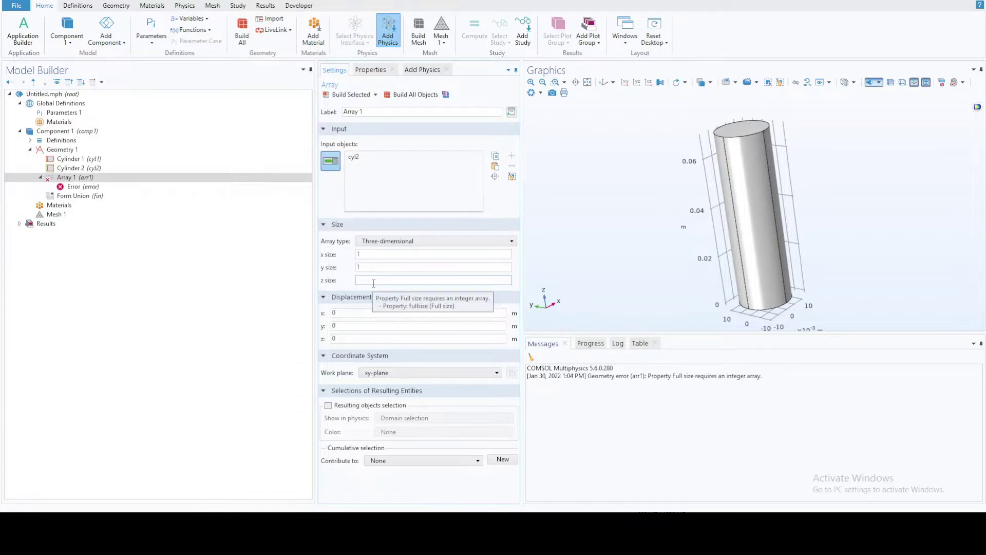
text(2)
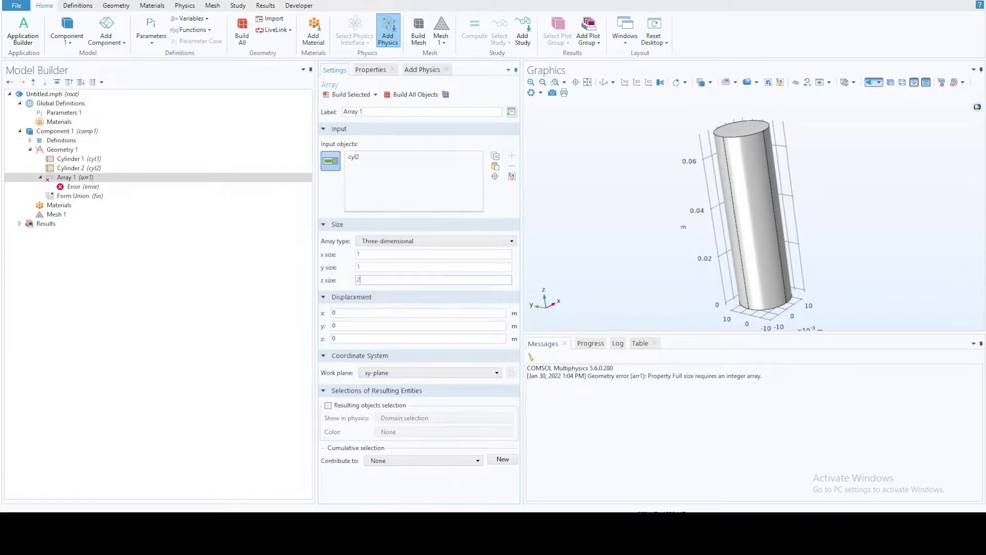
key(Return)
Step: Set the terminal array's z displacement to h_term+h_batt and build it to place a terminal at each battery end
drag(659, 234, 676, 198)
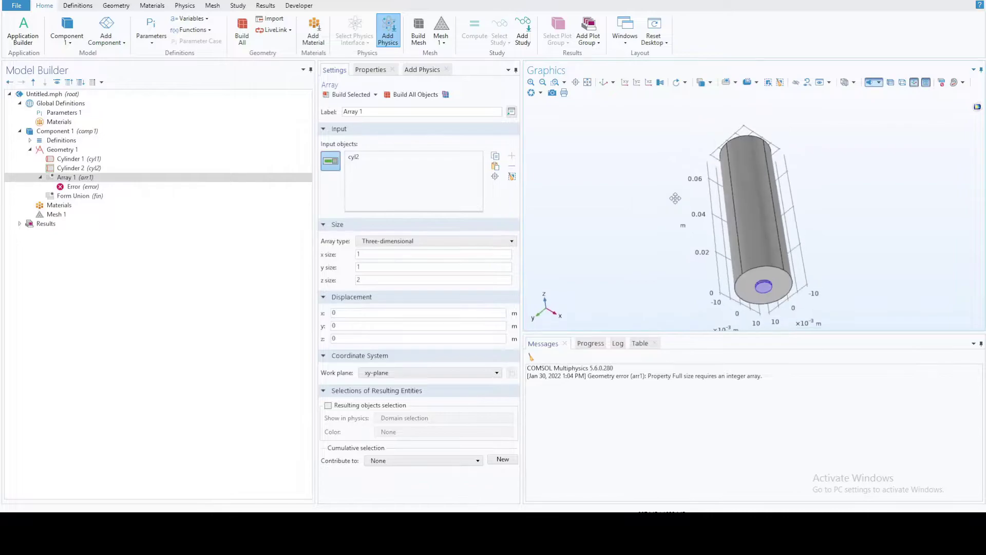
drag(751, 288, 755, 327)
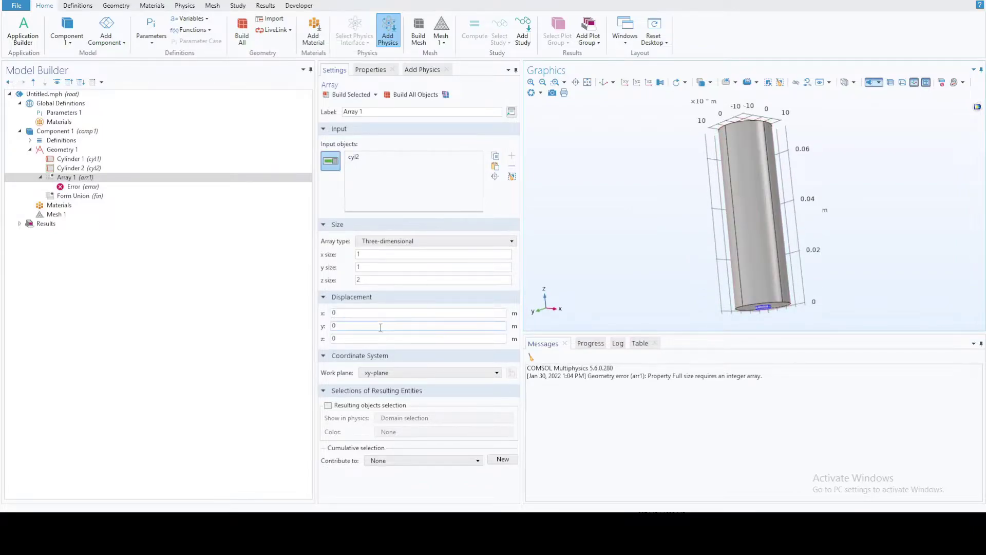
double_click(341, 338)
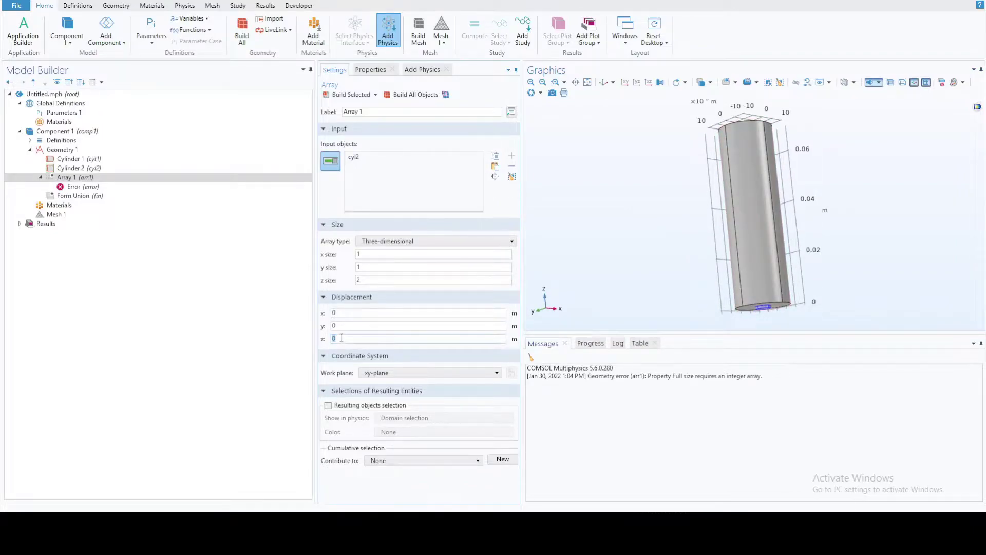
key(ctrl+v)
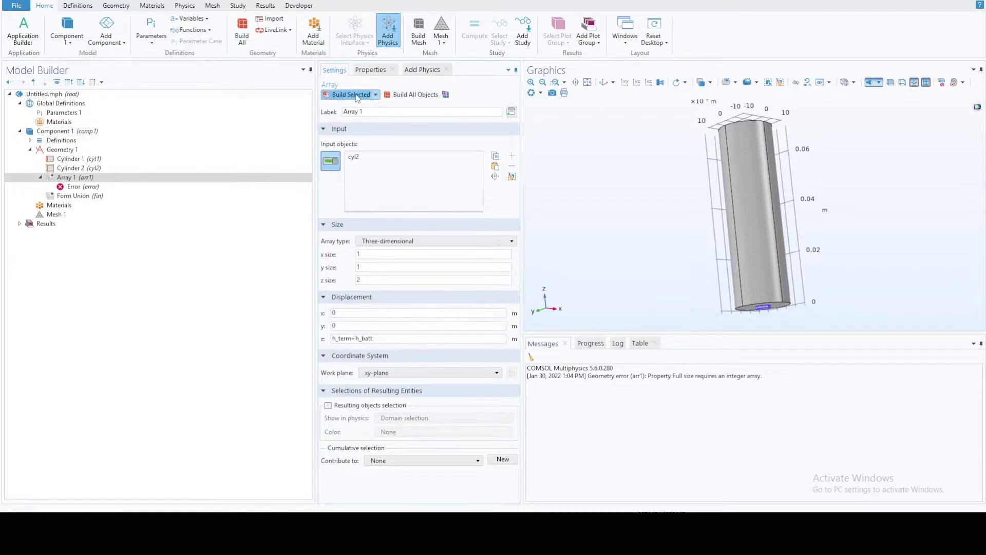
click(351, 95)
mouse_move(653, 166)
mouse_down()
mouse_move(654, 191)
mouse_move(654, 137)
mouse_move(643, 152)
mouse_move(676, 190)
mouse_move(670, 172)
mouse_up()
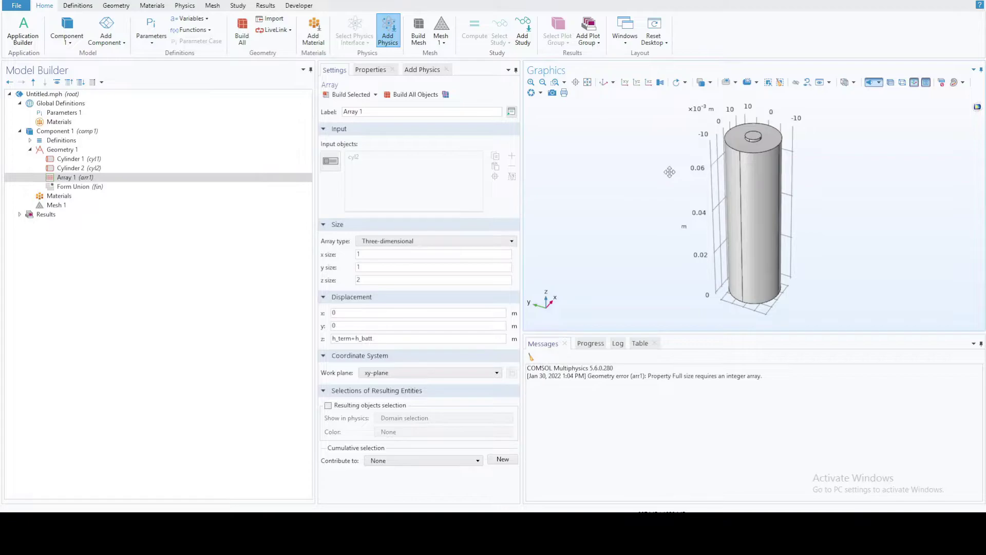
Step: Add a second Array transform to Geometry 1
click(62, 149)
right_click(72, 149)
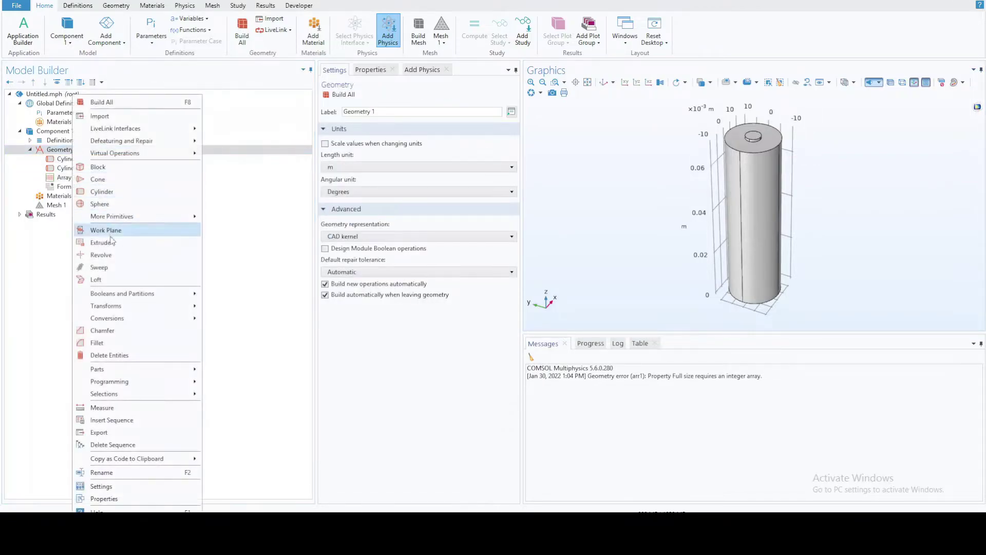
mouse_move(135, 305)
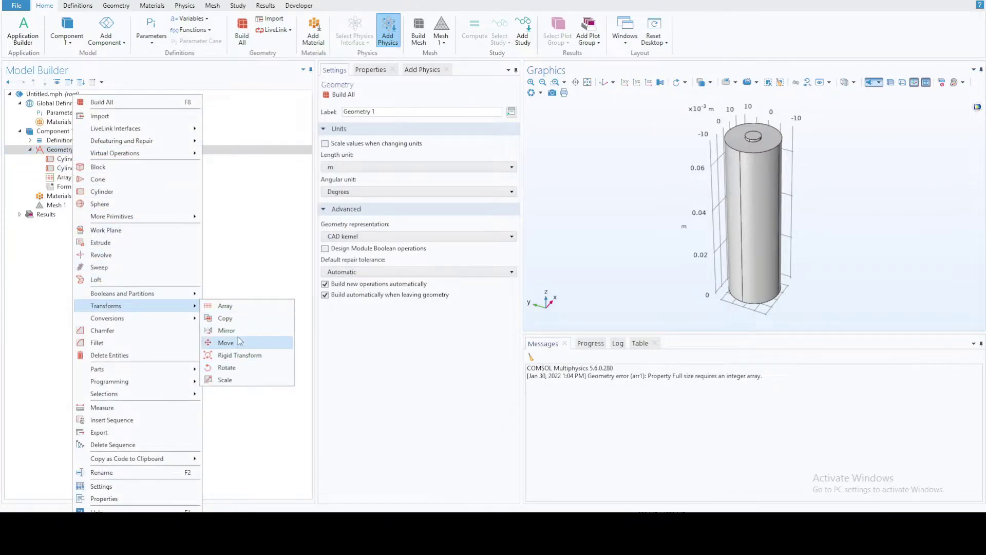
click(264, 431)
right_click(72, 151)
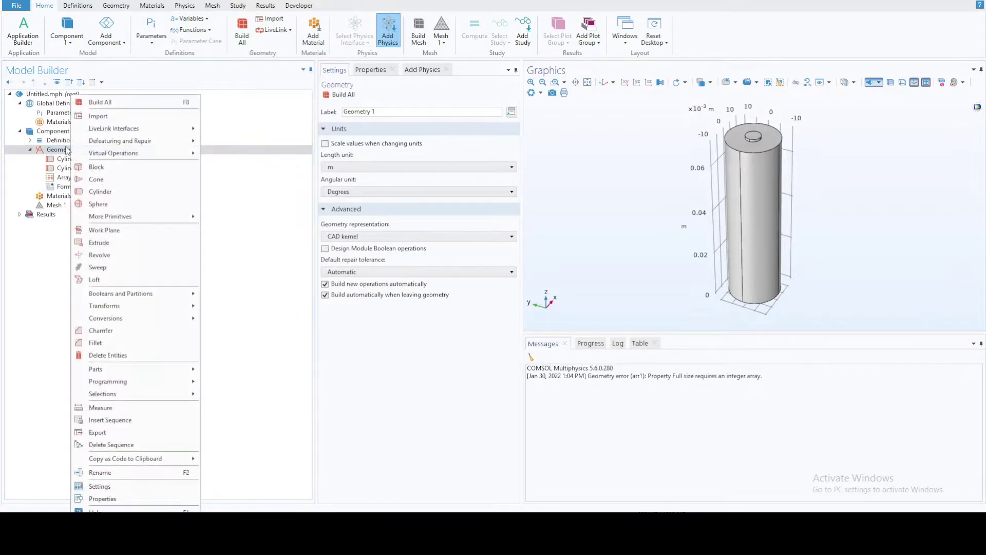
mouse_move(154, 306)
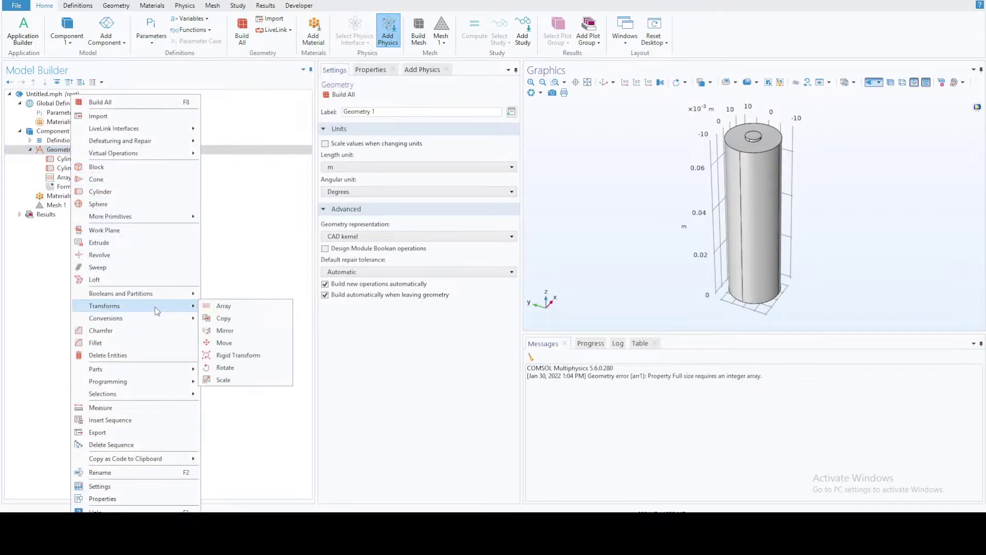
click(218, 307)
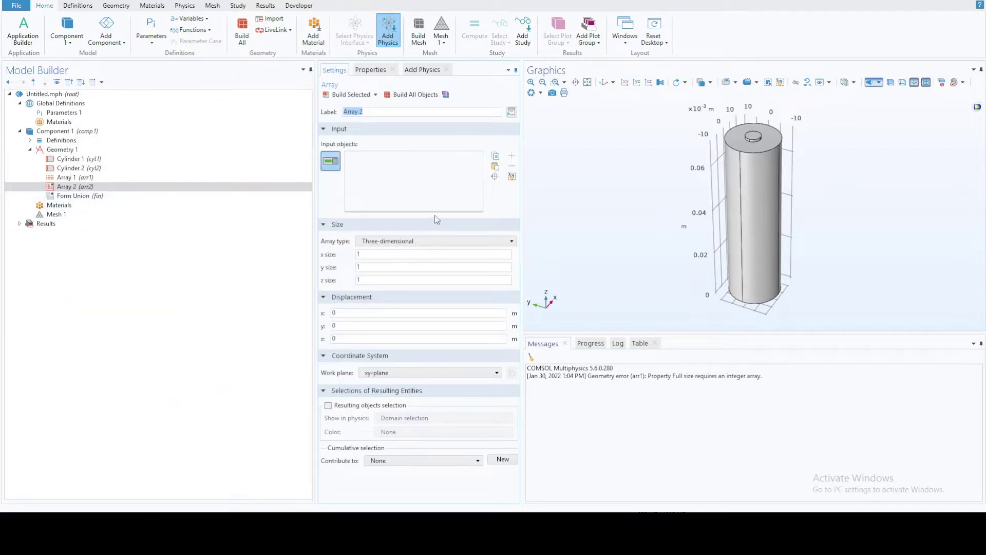
Step: Select the battery cylinder and both of its terminals as input objects of Array 2
drag(674, 221, 819, 194)
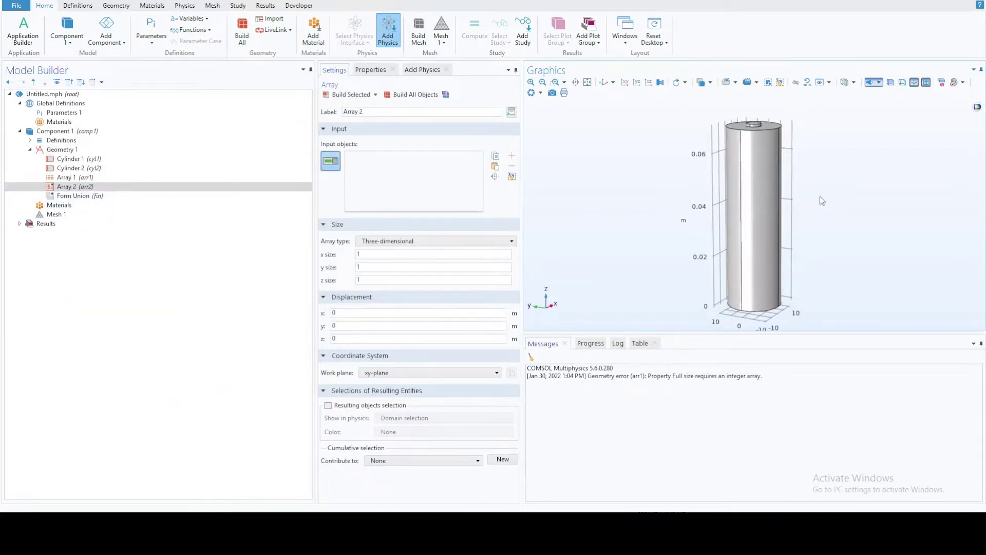
click(753, 149)
click(753, 124)
drag(753, 125, 757, 305)
click(757, 304)
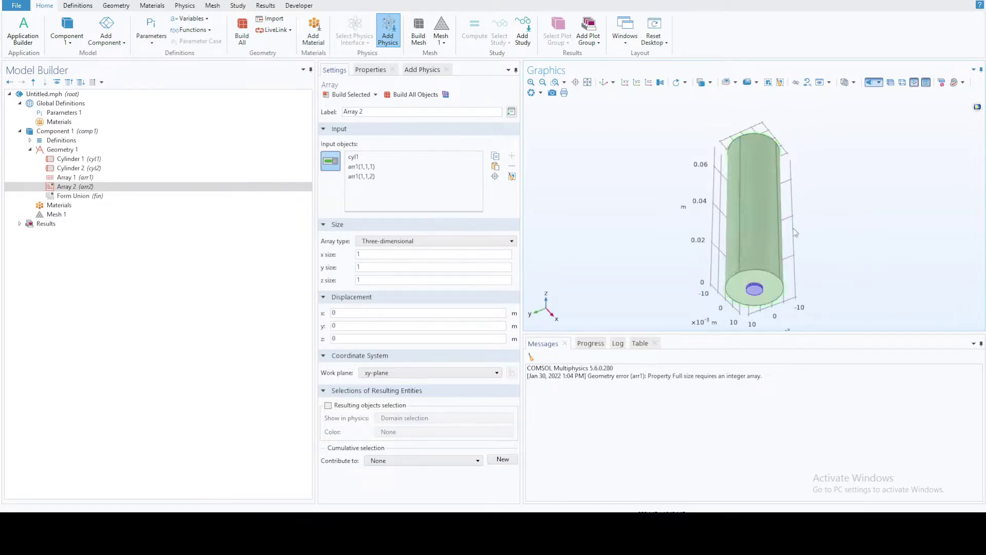
drag(789, 247, 793, 271)
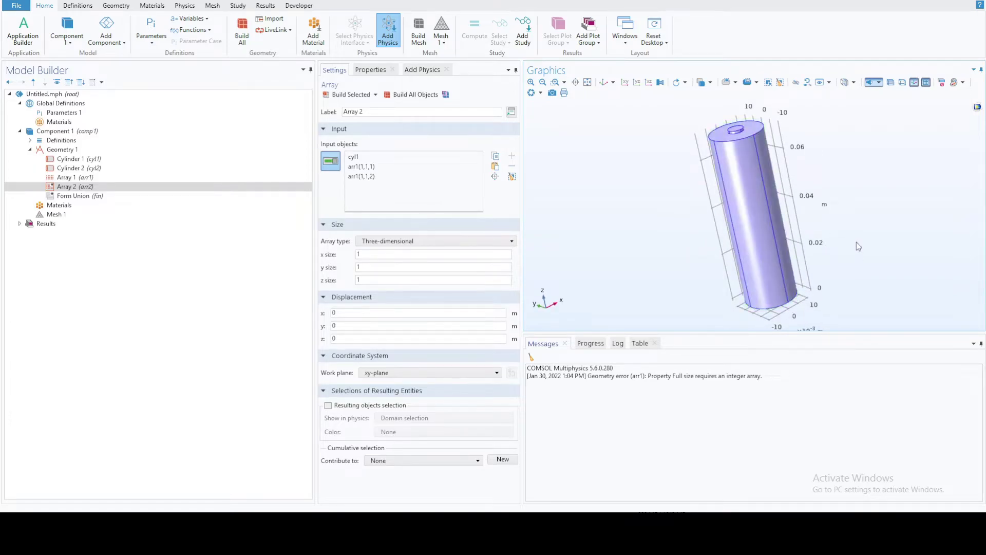
Step: Set the battery array's x size to 3 and x displacement to d_batt, build it, and inspect both terminal ends
click(375, 255)
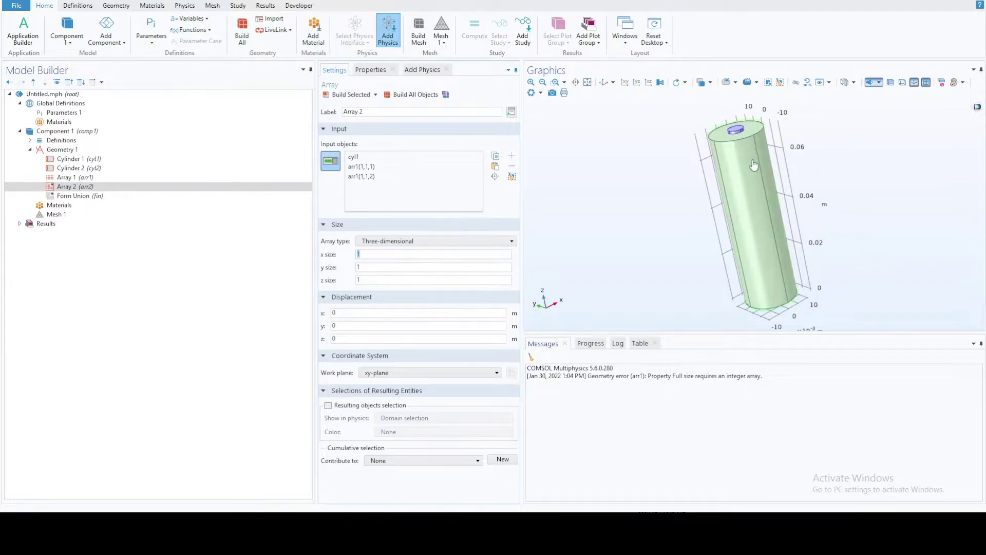
text(3)
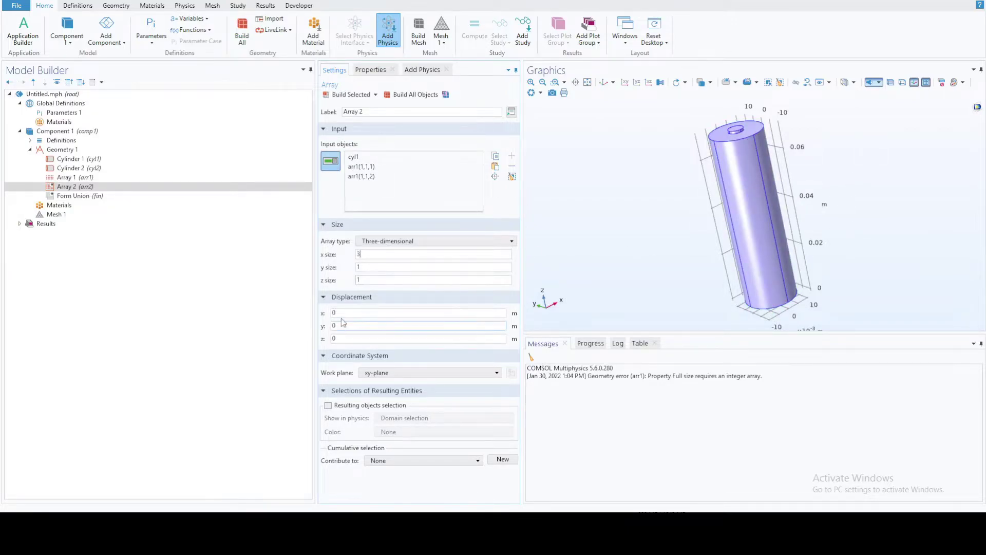
drag(335, 312, 325, 316)
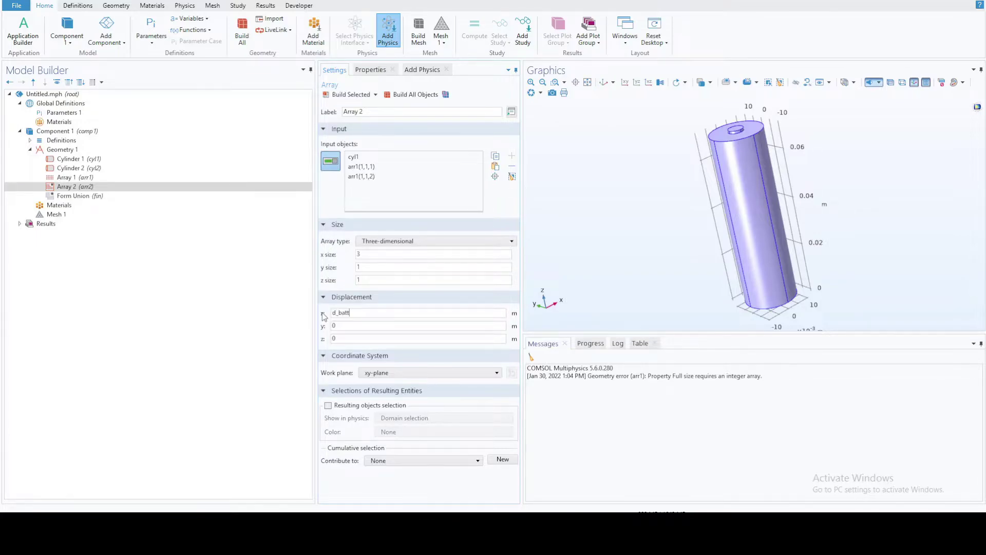
click(351, 94)
mouse_move(630, 212)
mouse_down()
mouse_move(651, 257)
mouse_move(640, 200)
mouse_up()
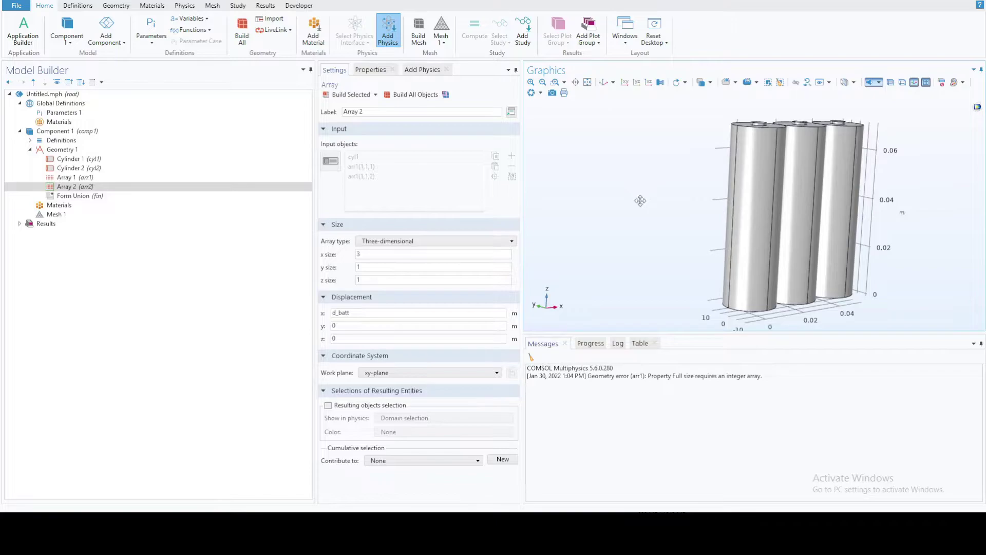
drag(640, 201, 641, 215)
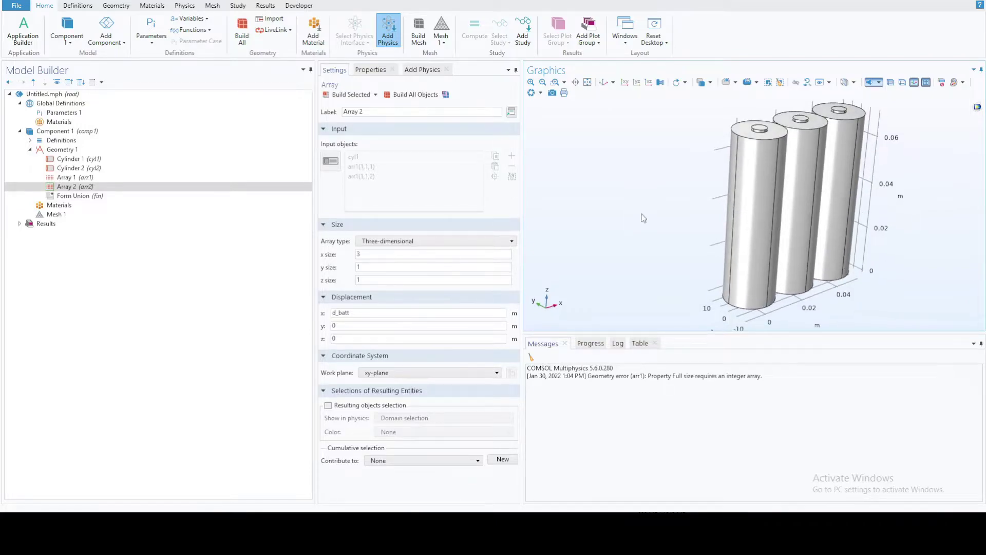
drag(695, 162, 681, 175)
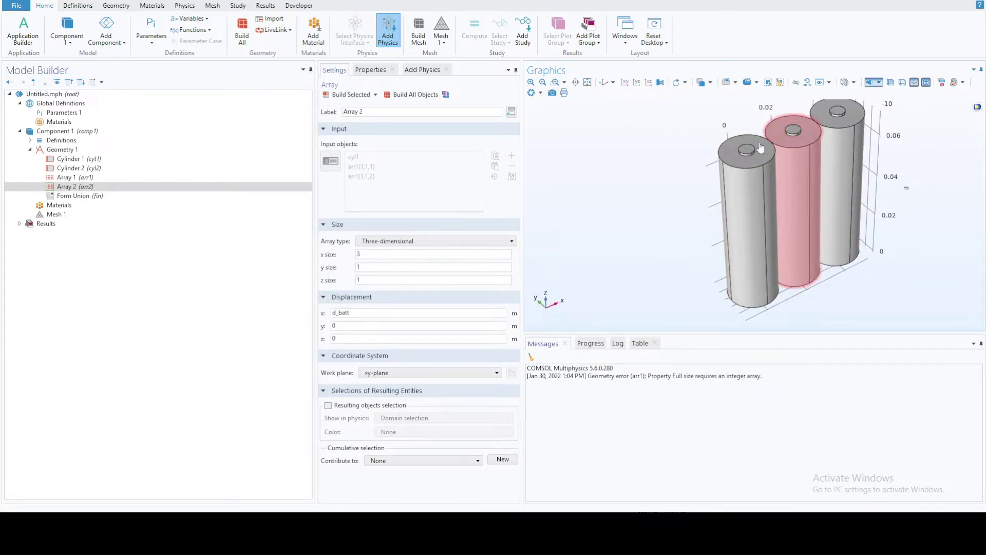
drag(781, 139, 843, 206)
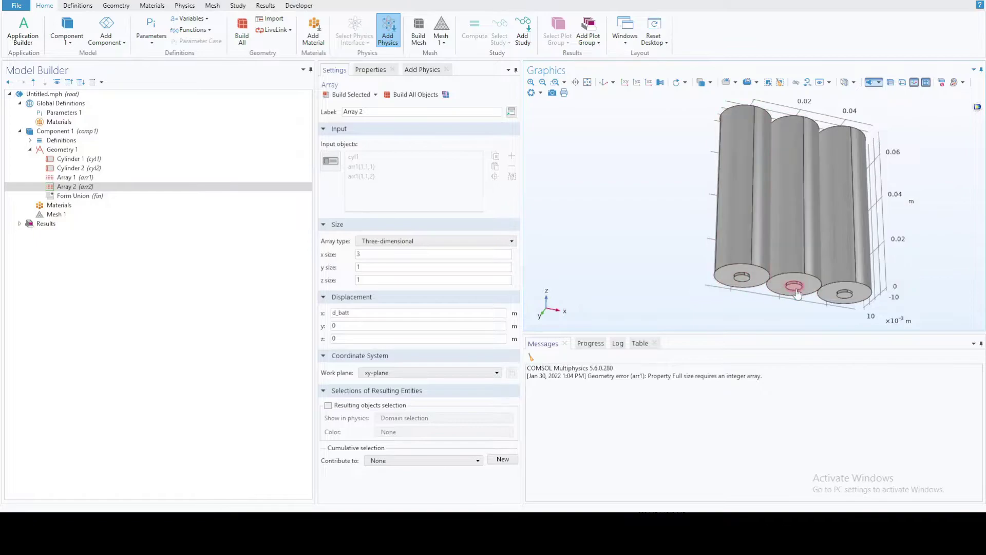
drag(648, 229, 657, 245)
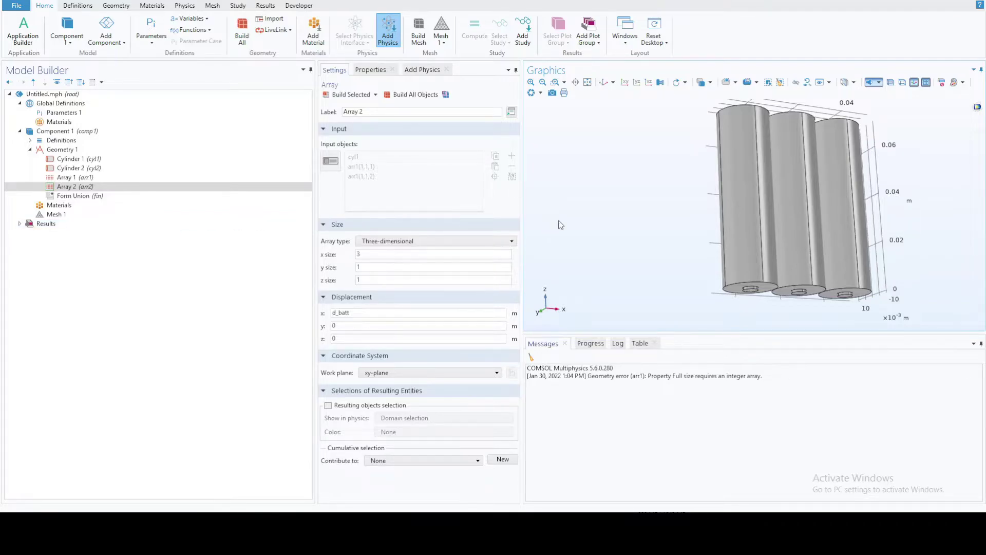
Step: Add a block to Geometry 1 with width d_batt+d_sc, depth d_sc and height h_sc for the connector between batteries
right_click(76, 150)
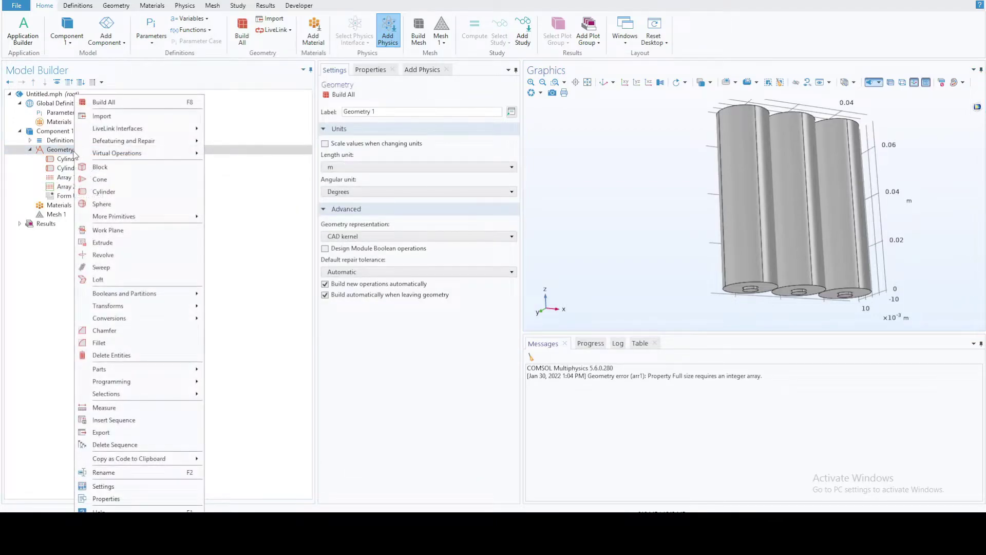
click(124, 167)
drag(601, 225, 751, 290)
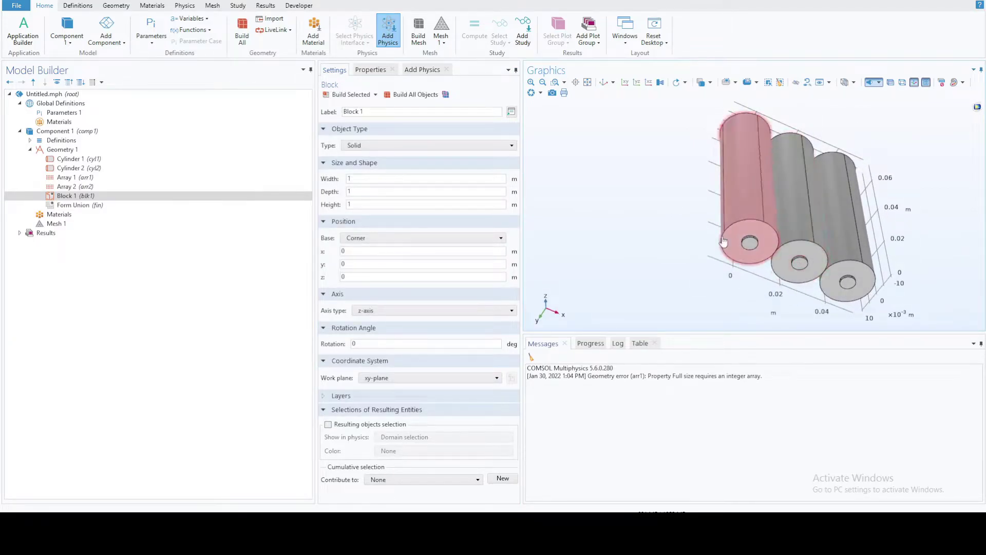
double_click(359, 177)
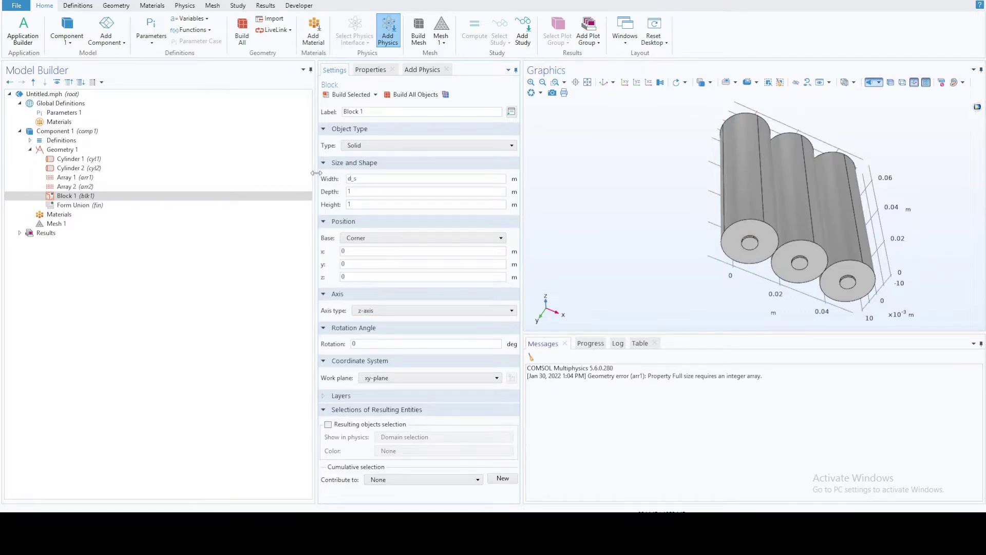
click(356, 192)
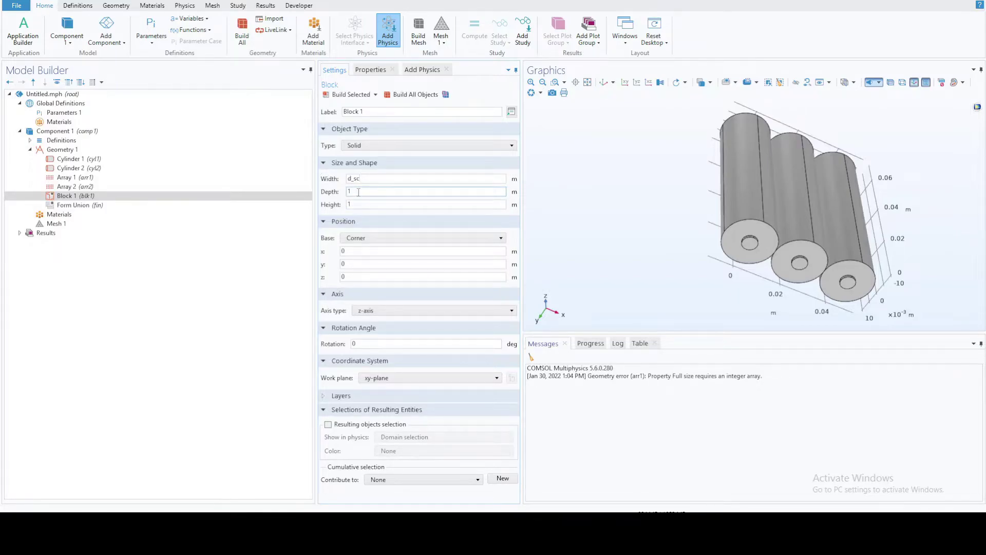
double_click(354, 178)
key(ctrl+c)
double_click(353, 192)
key(ctrl+v)
double_click(362, 205)
drag(375, 179, 347, 180)
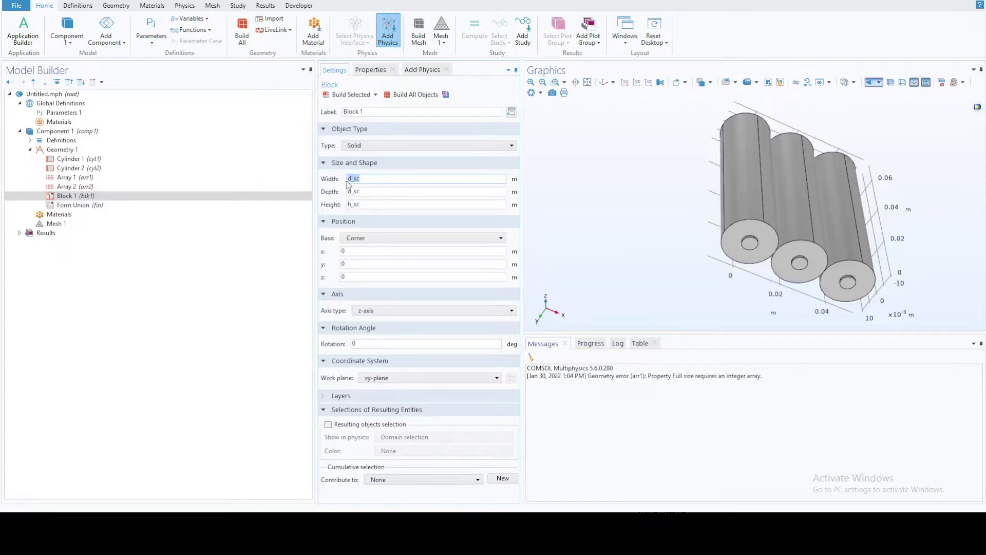
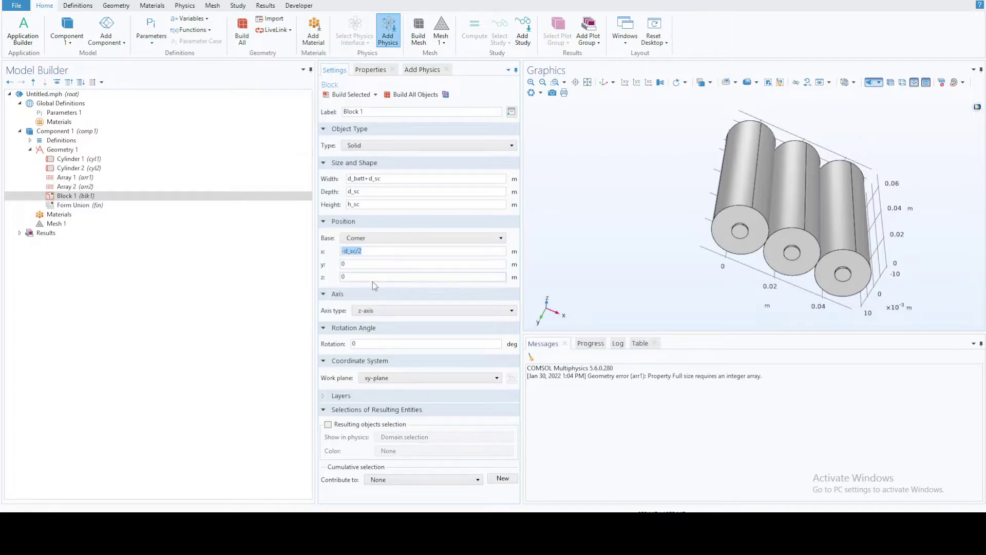
Step: Position the connector block's corner at x -d_sc/2, y -d_sc/2 and z -h_term, and build it
double_click(399, 264)
text(-d_sc/2)
drag(699, 254, 712, 284)
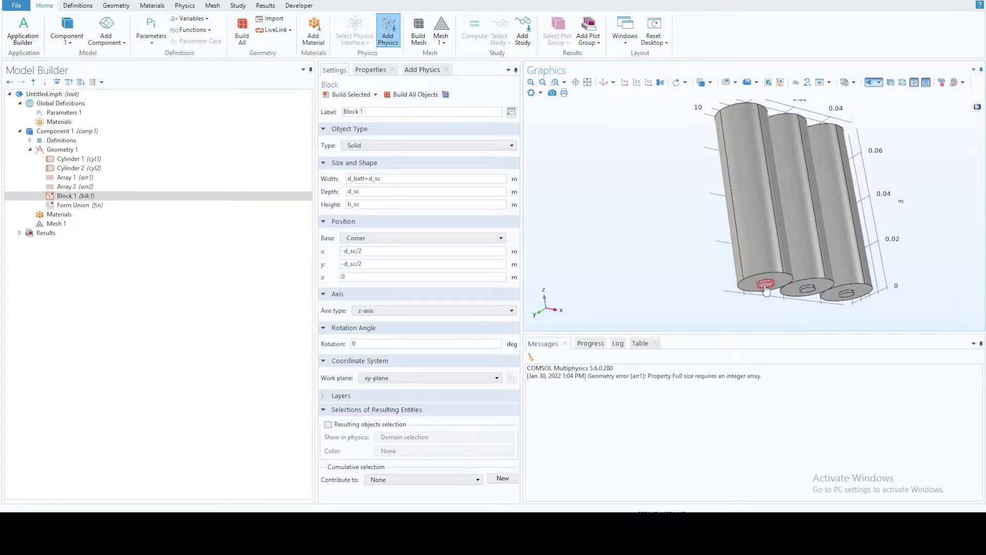
drag(347, 277, 337, 279)
click(349, 95)
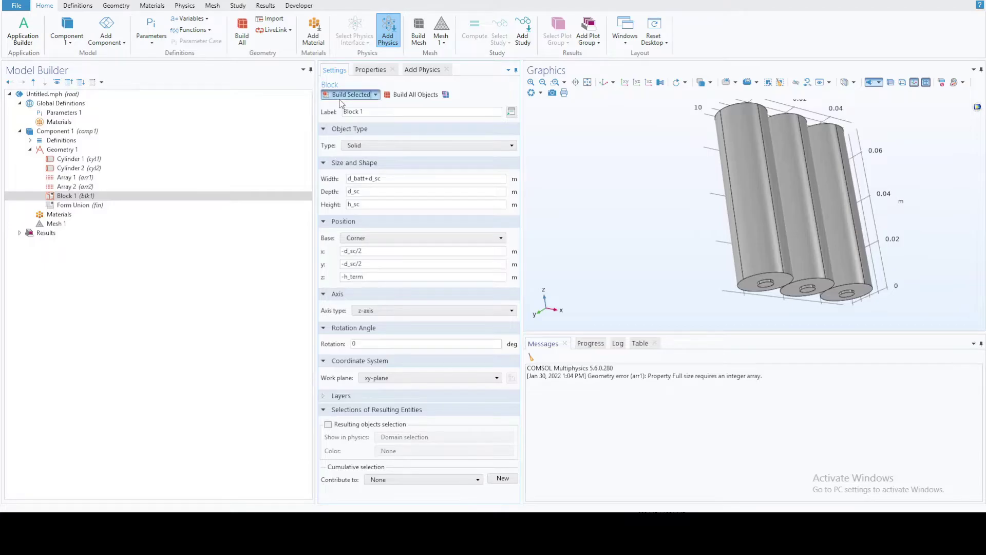
drag(934, 216, 922, 202)
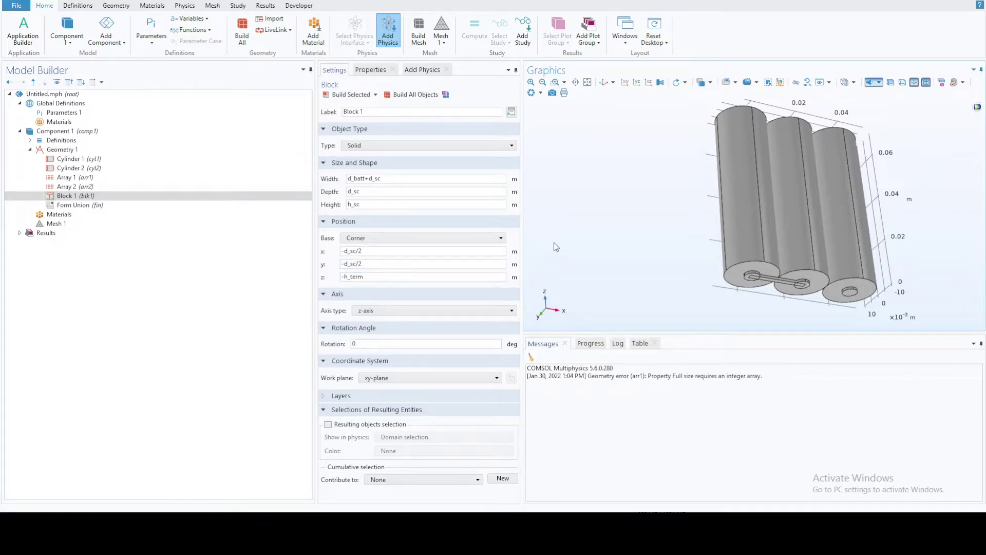
drag(597, 232, 593, 252)
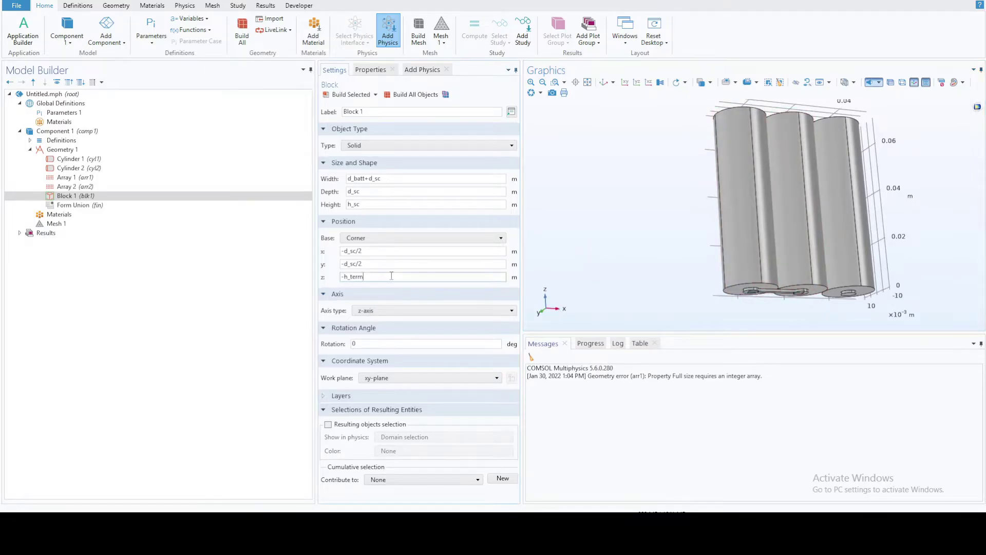
Step: Set the connector block's z position to -h_term-d_sc/2, rebuild it, and inspect it against the battery terminals
key(Return)
double_click(351, 191)
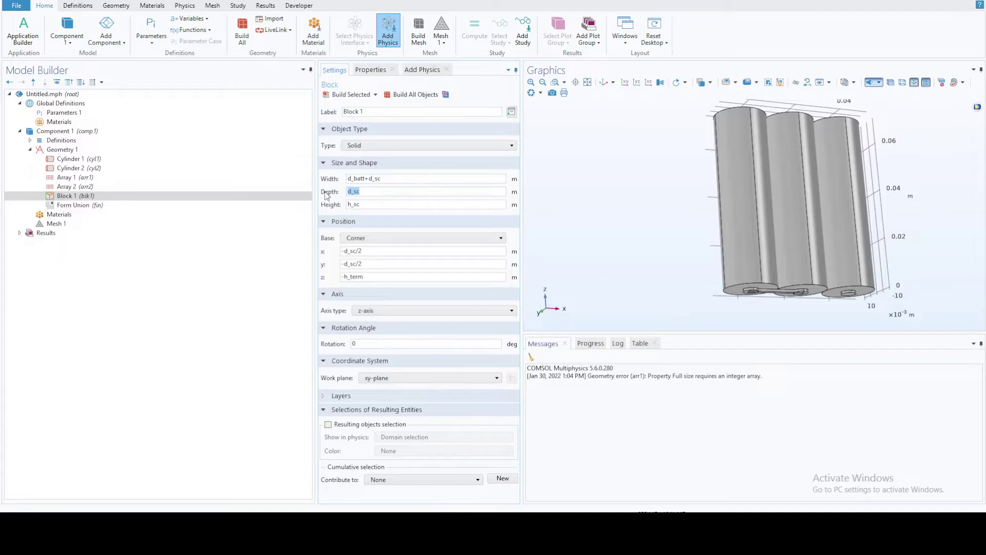
click(383, 275)
key(Return)
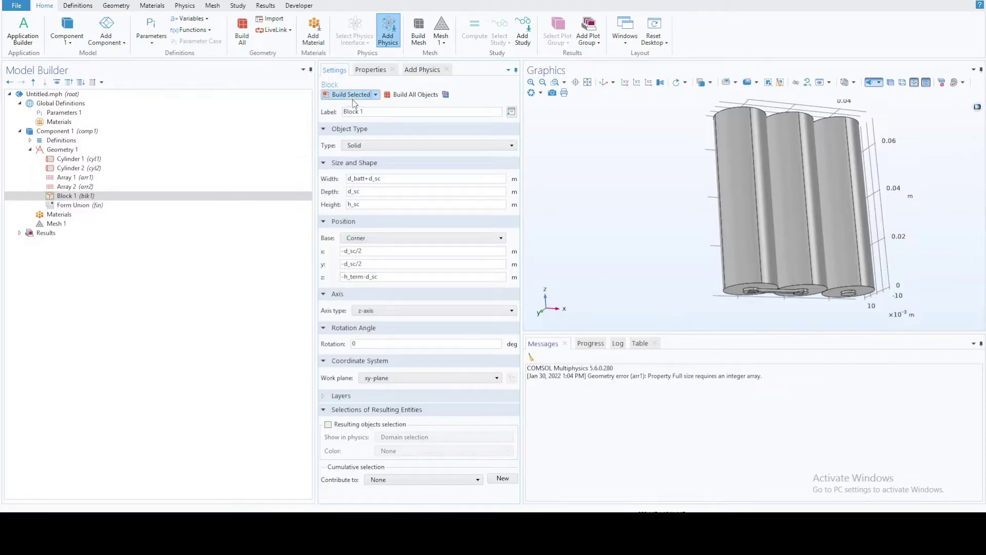
drag(645, 185, 645, 206)
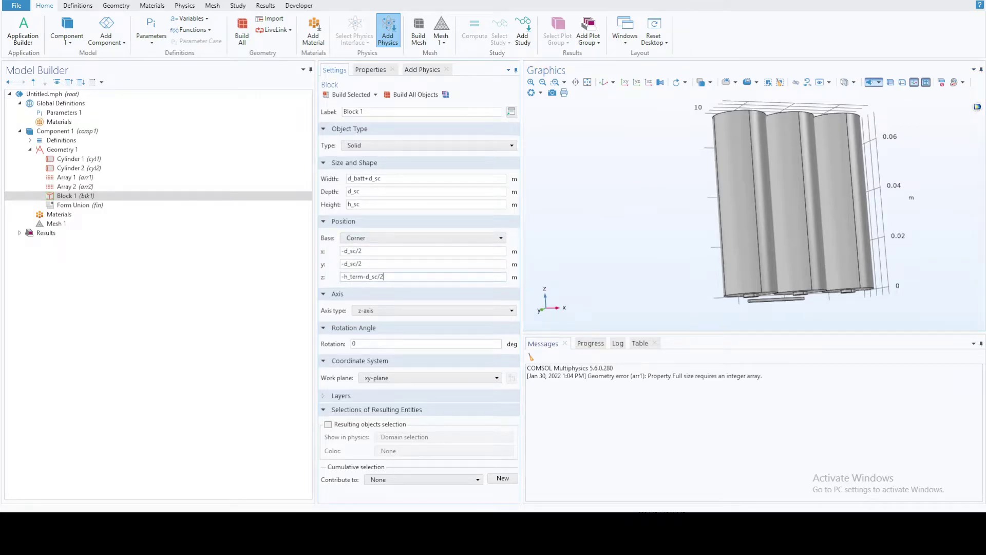
click(351, 95)
drag(668, 193, 643, 174)
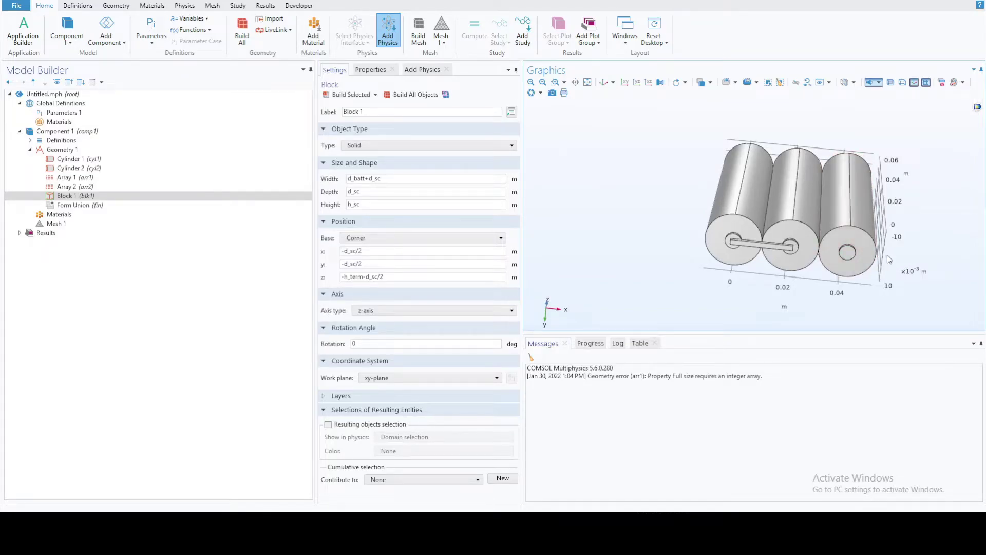
drag(887, 261, 917, 160)
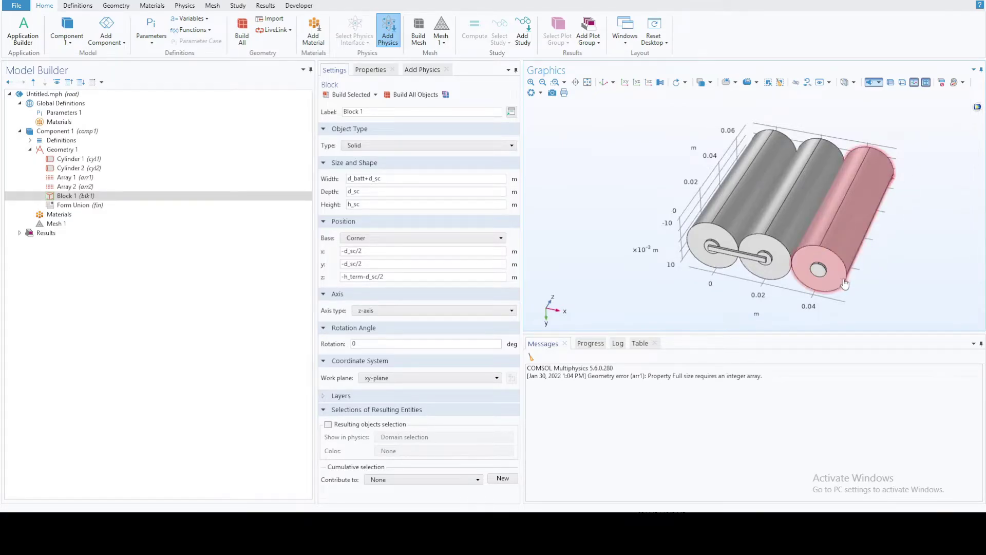
Step: Duplicate Block 1 and set the copy's width to (d_batt+d_sc)/2
right_click(86, 198)
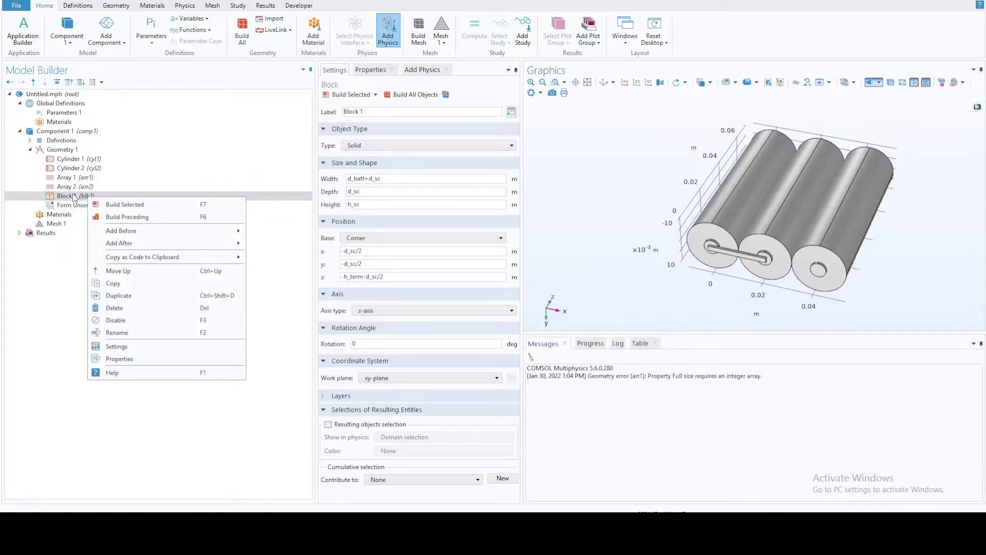
click(116, 295)
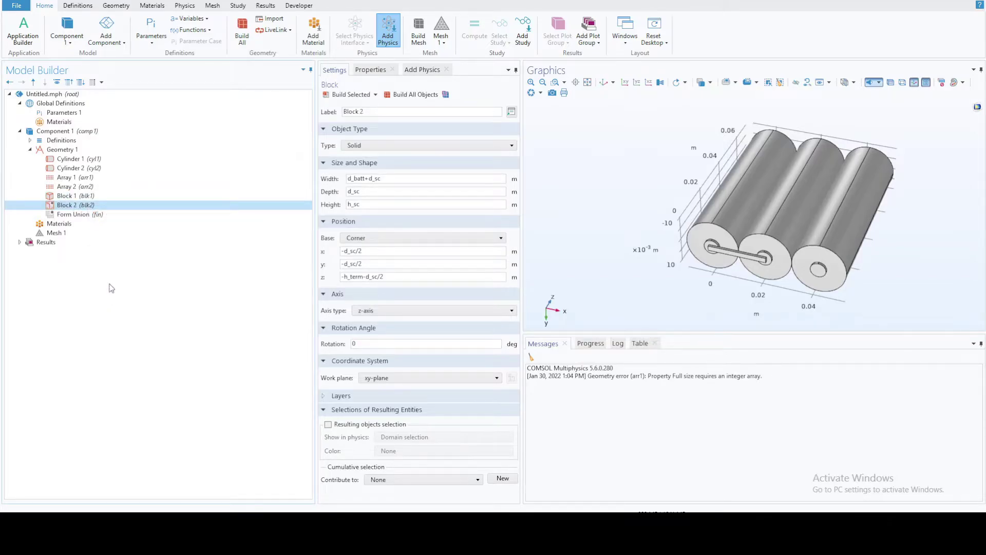
drag(587, 251, 548, 227)
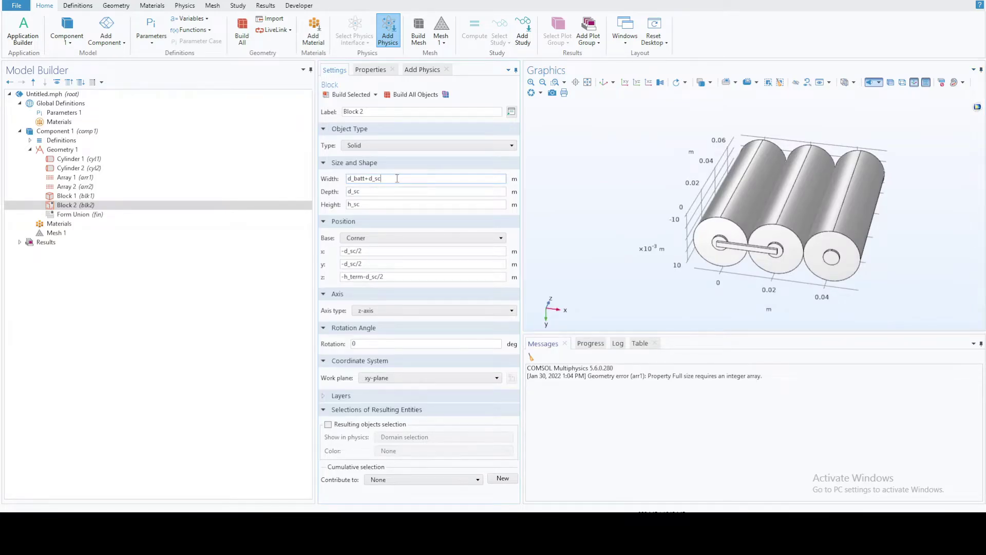
click(349, 178)
text(()
mouse_move(611, 242)
mouse_down()
mouse_move(653, 249)
mouse_move(650, 208)
mouse_move(620, 243)
mouse_up()
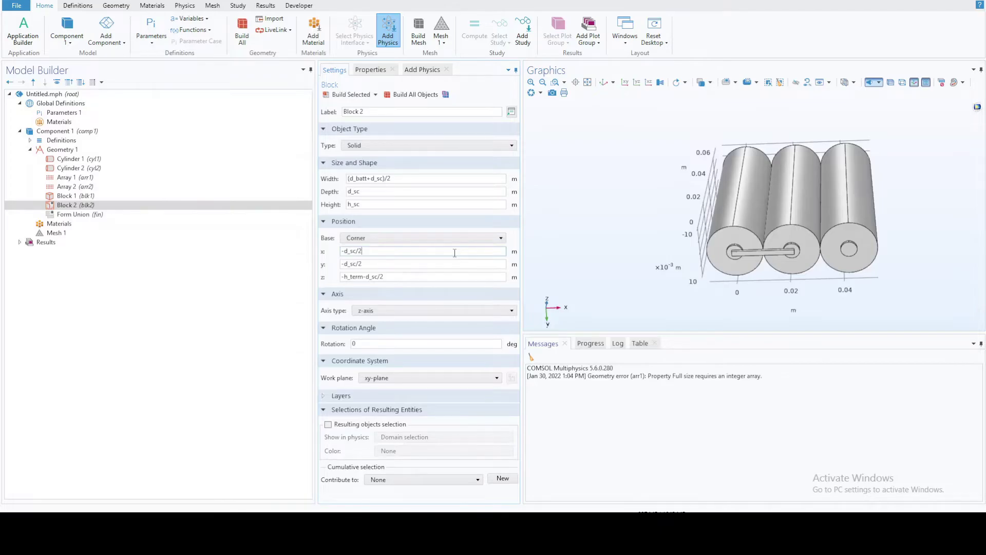
Step: Set Block 2's x position to -d_sc/2+2*d_batt, build it, and inspect both ends of the cells
drag(649, 188, 650, 214)
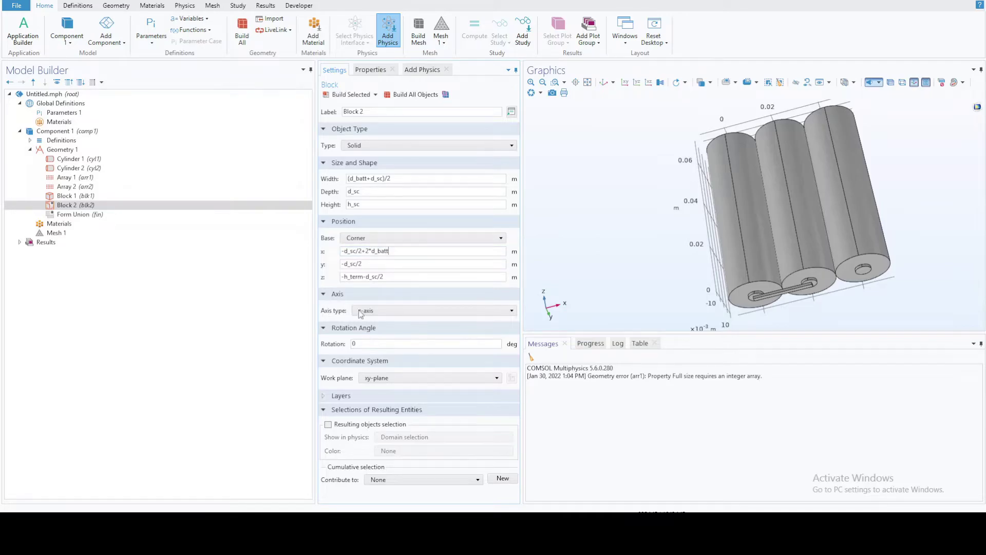
click(368, 265)
click(388, 278)
click(349, 96)
drag(766, 116, 851, 122)
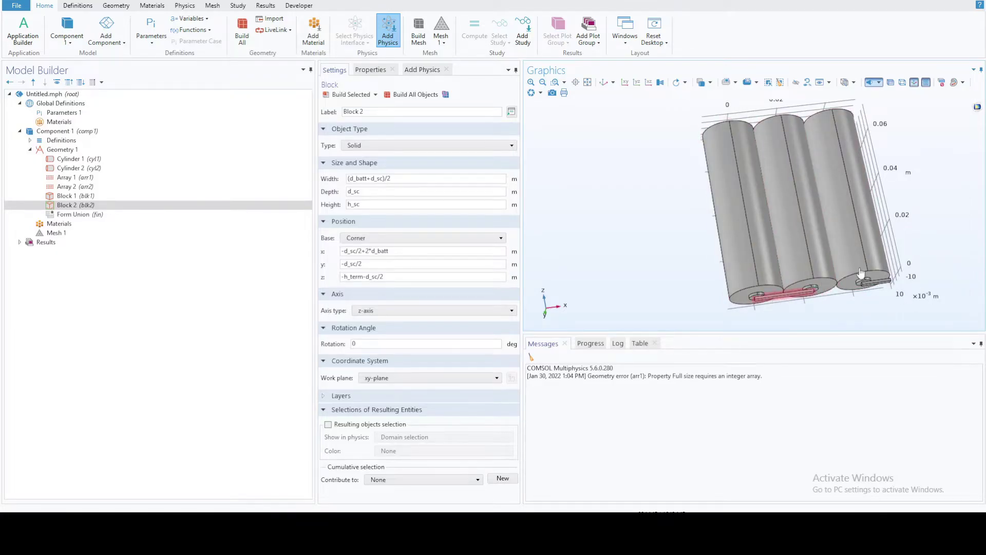
drag(781, 295, 737, 131)
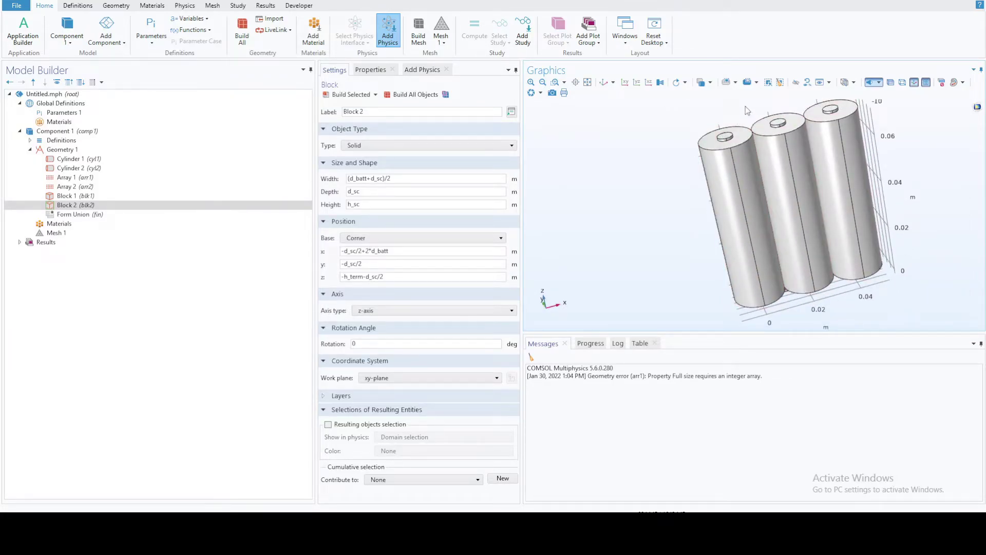
drag(690, 231, 671, 170)
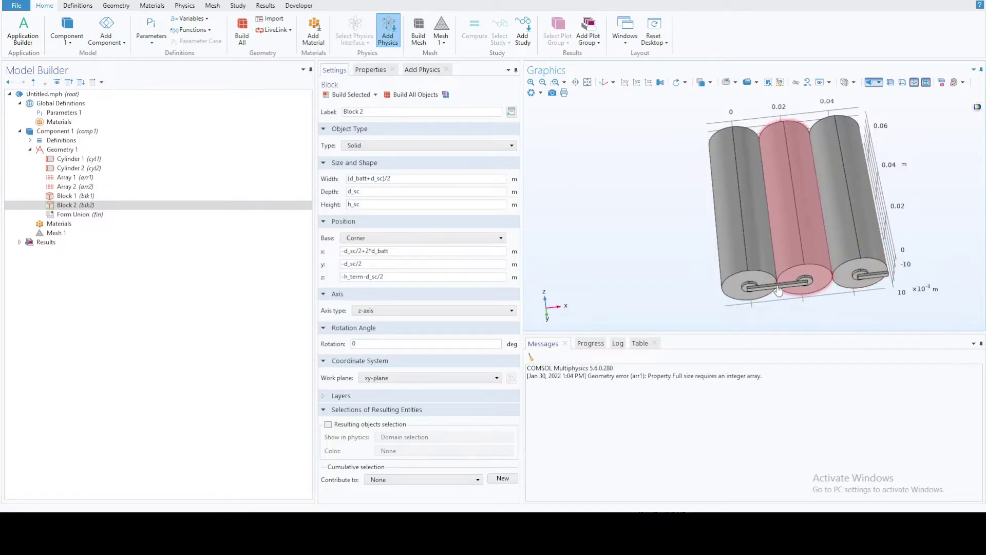
Step: Add a Move transform to Geometry 1 with the connector block between the first two batteries as its input object
click(53, 151)
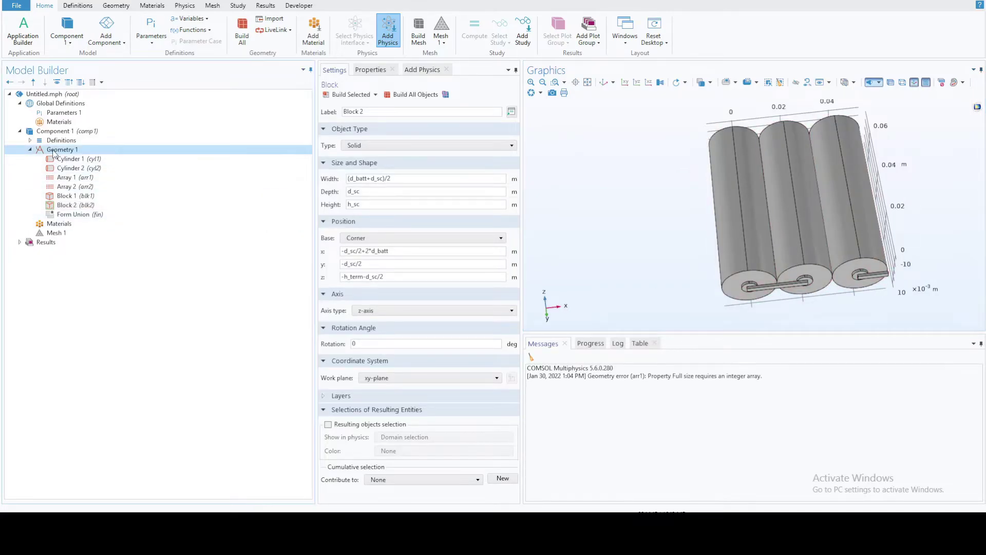
right_click(54, 152)
mouse_move(123, 309)
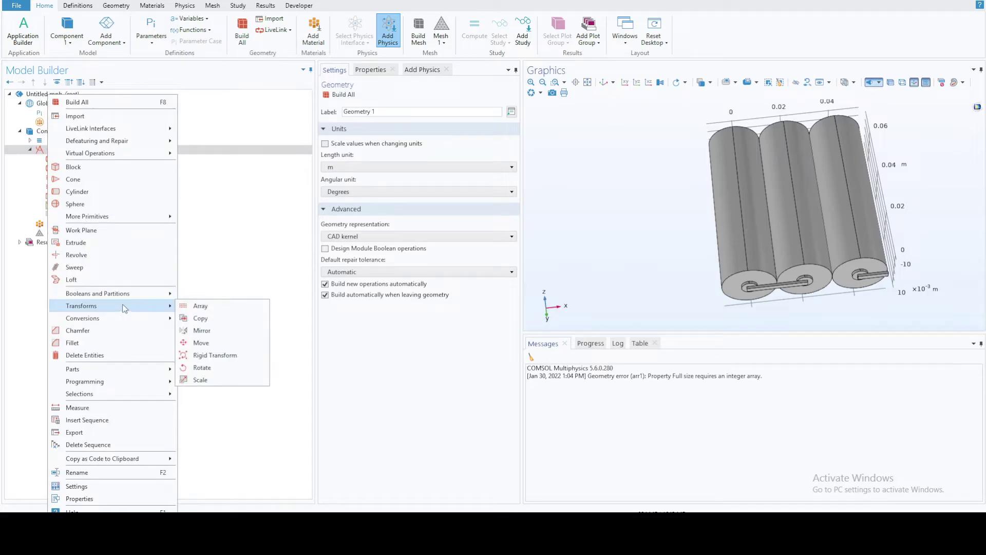
click(206, 343)
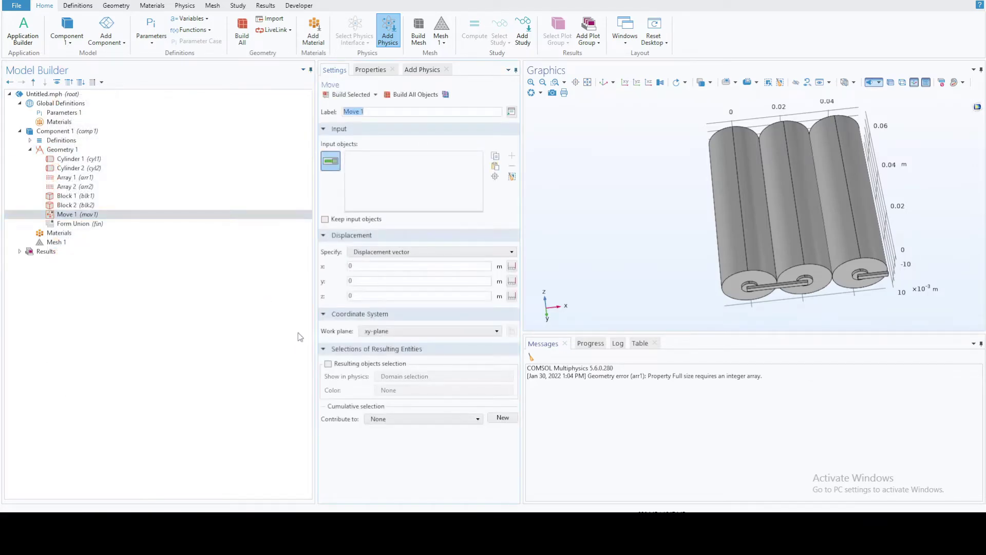
click(777, 284)
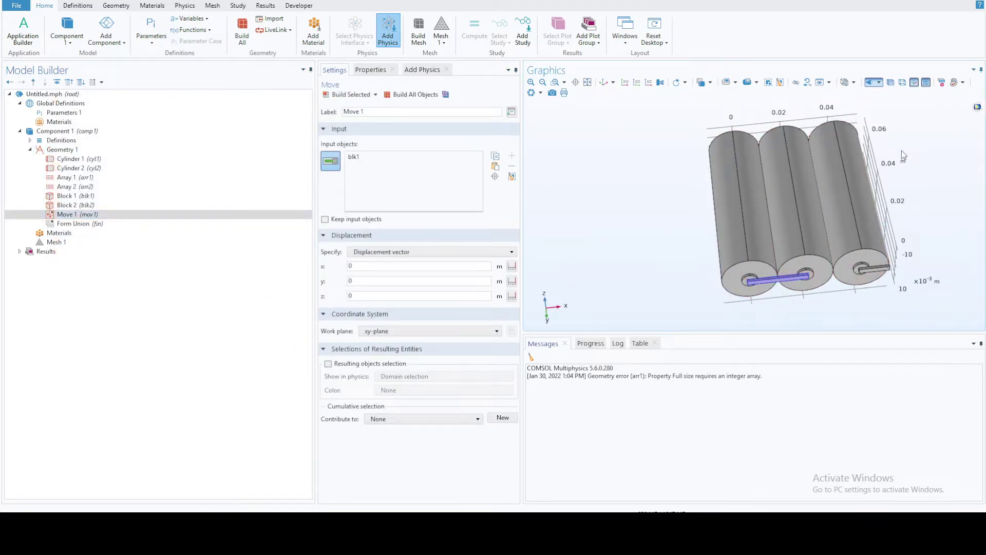
drag(902, 150, 711, 135)
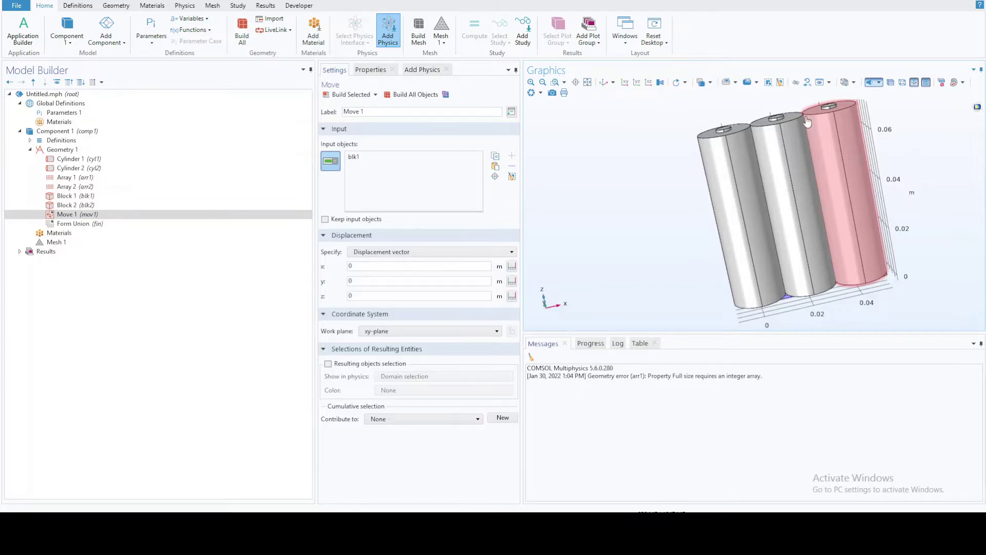
drag(806, 122, 789, 210)
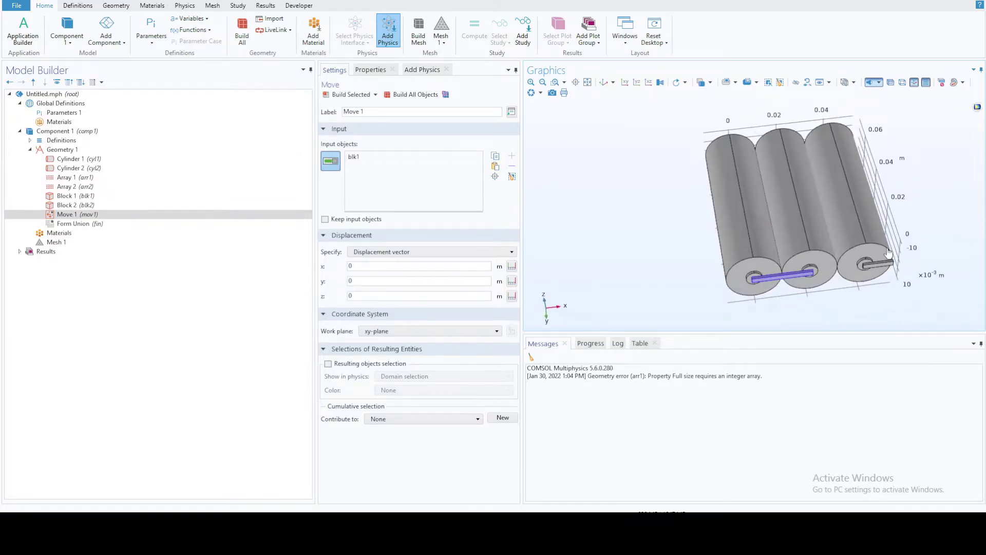
Step: Set the Move displacement to x d_batt and z h_batt+2*h_term+h_sc, and build it
drag(364, 268, 333, 272)
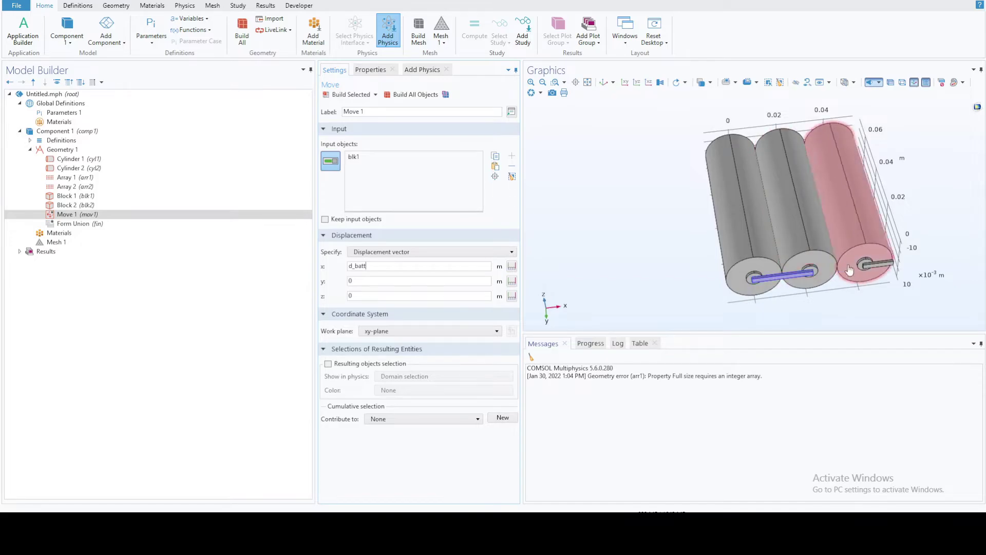
drag(849, 270, 805, 165)
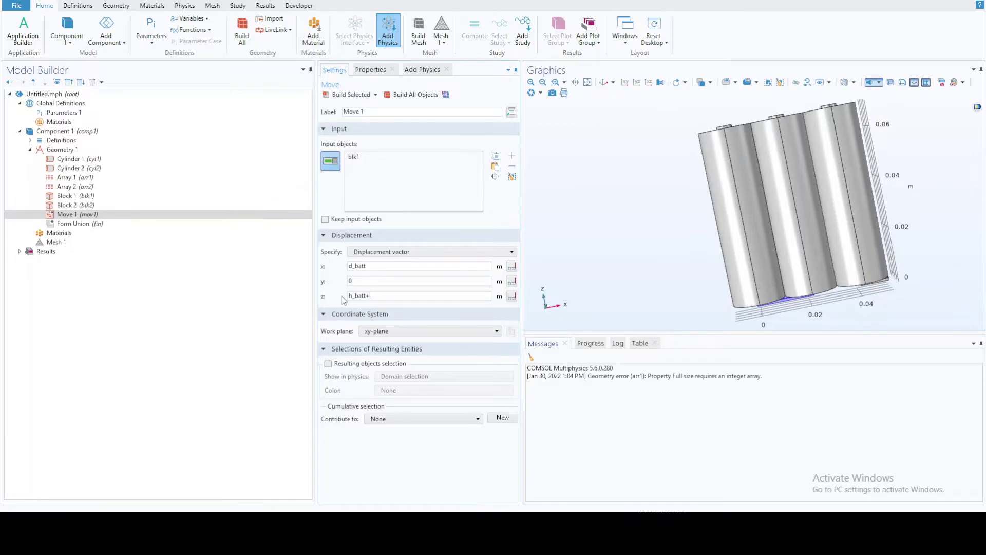
text(2*h_term+)
drag(639, 254, 686, 261)
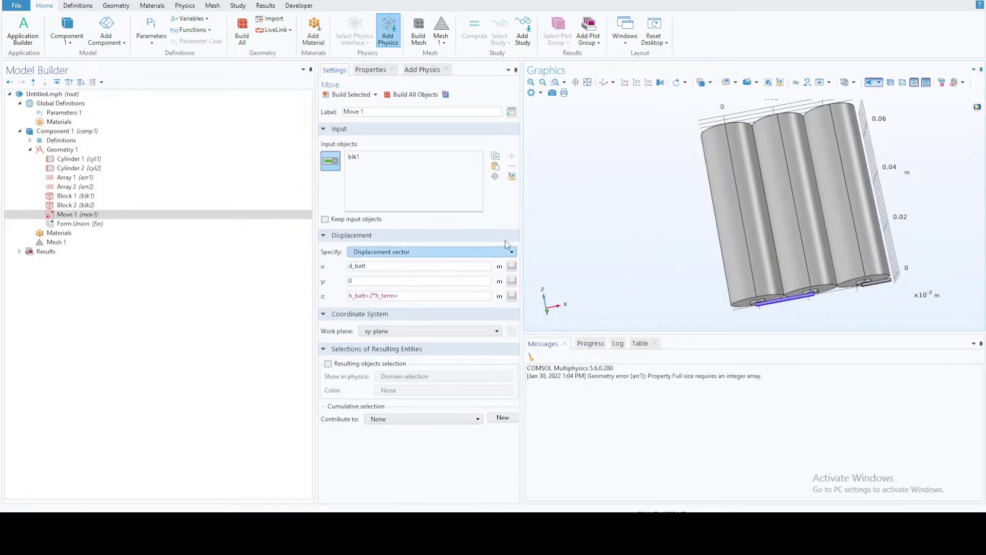
click(453, 293)
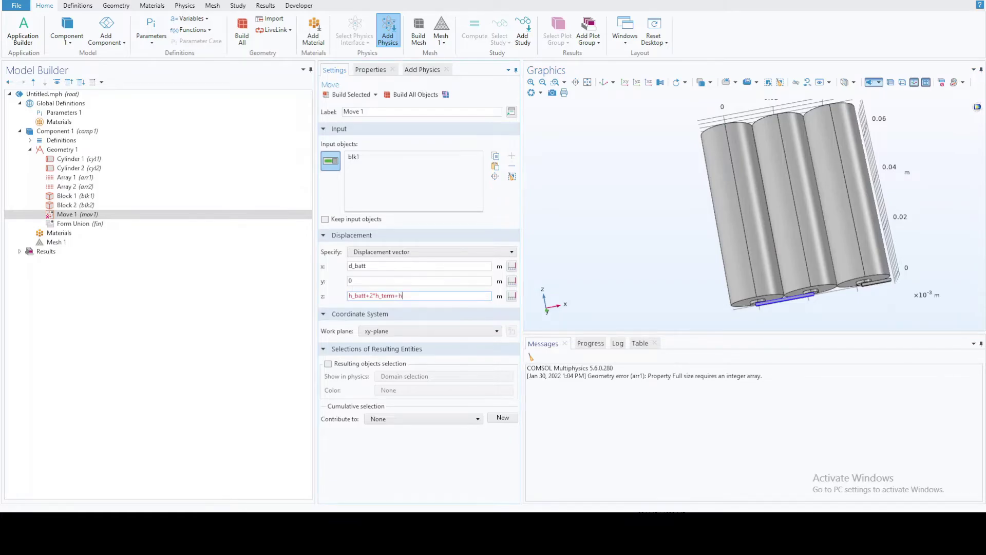
text(h_sc)
click(350, 94)
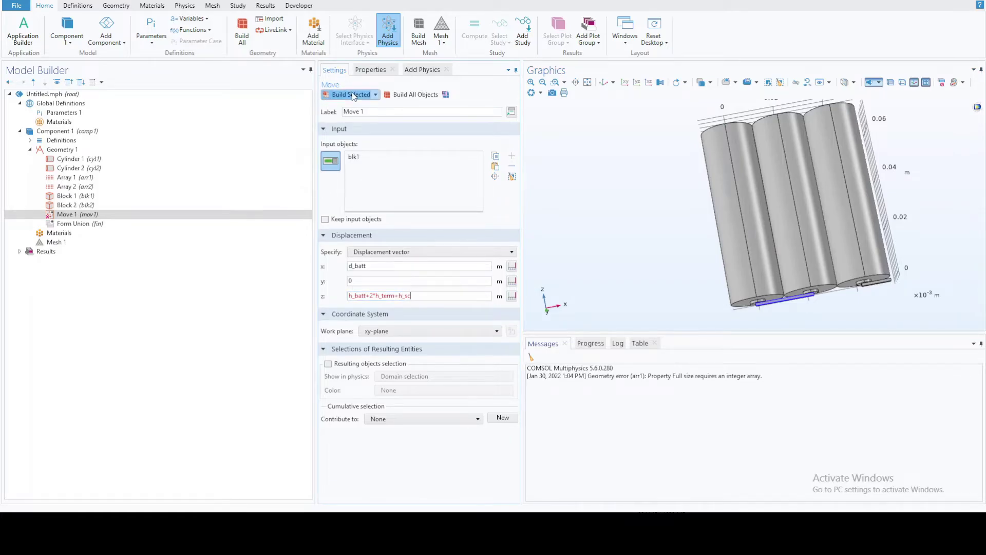
drag(630, 118, 636, 96)
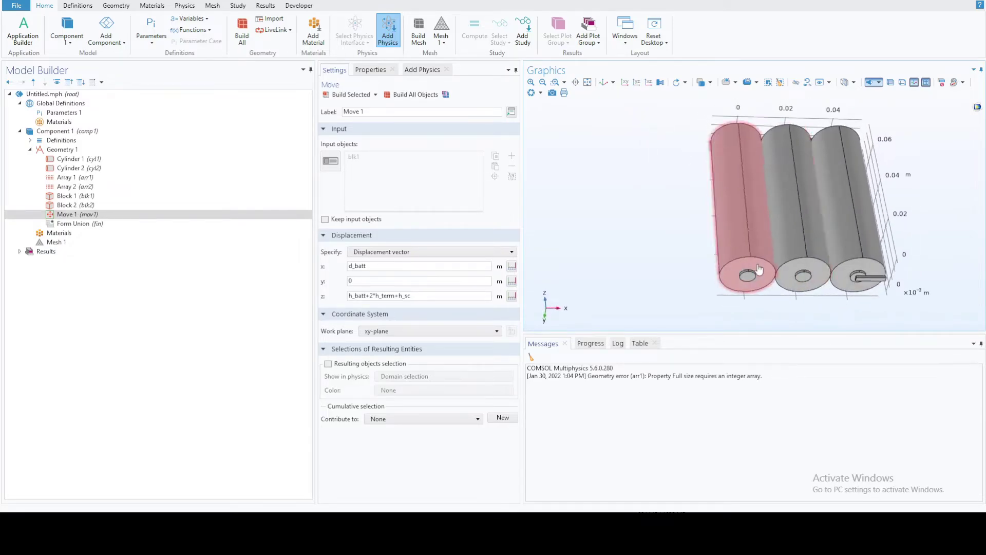
Step: Enable keeping the input objects for Move 1, rebuild it, and inspect the connectors at both battery ends
drag(792, 237, 716, 215)
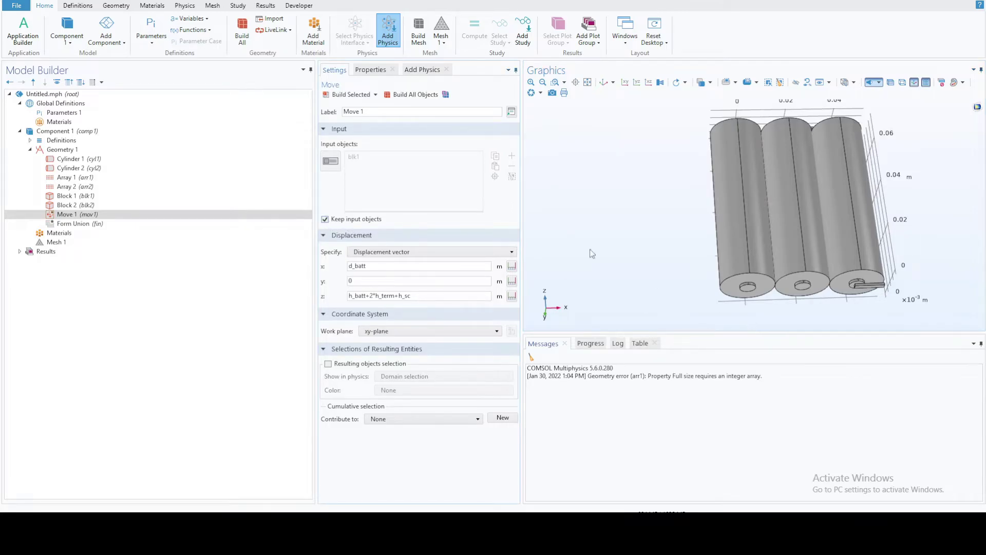
click(351, 95)
drag(763, 298, 670, 208)
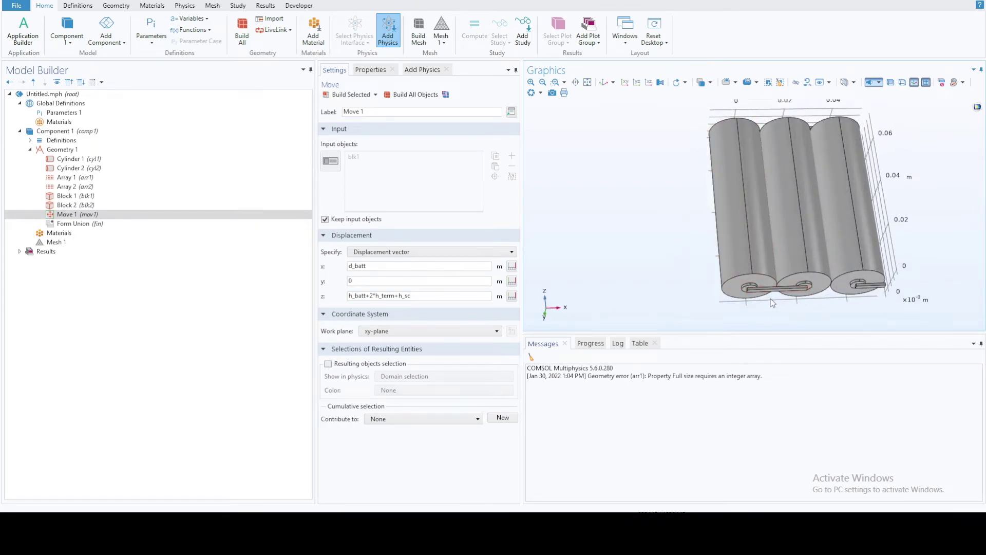
drag(936, 213, 933, 264)
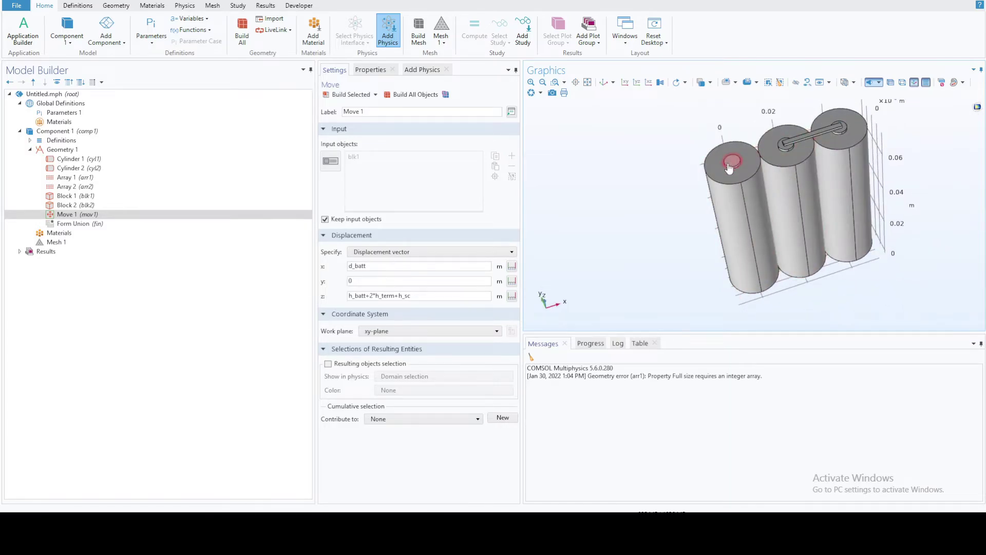
drag(911, 285, 892, 208)
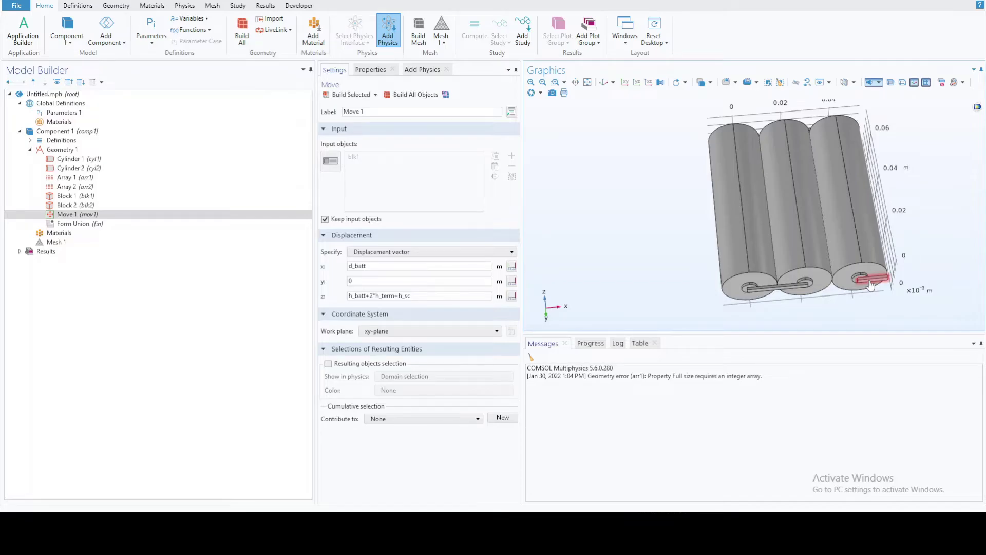
drag(793, 205, 666, 232)
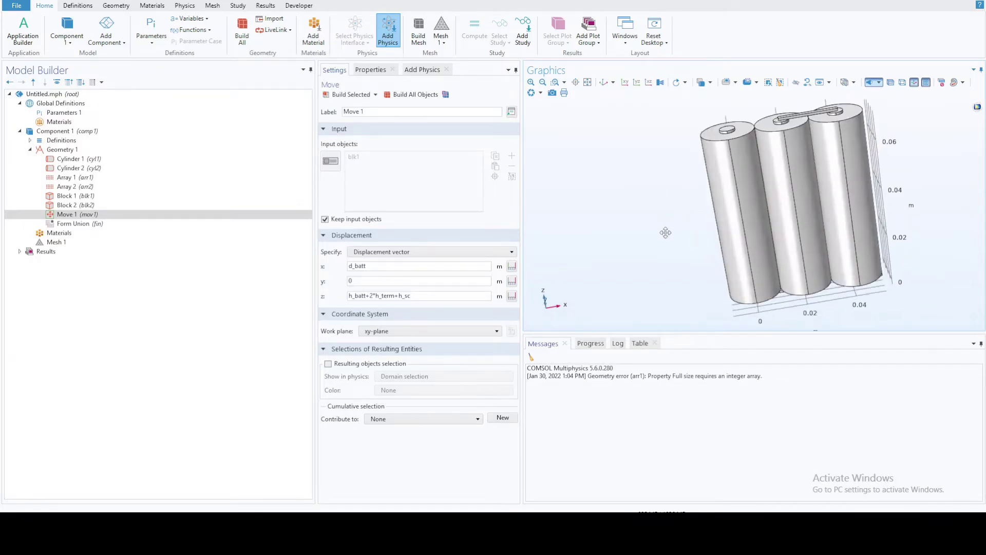
Step: Duplicate Block 2 and set the copy's width to (d_batt/2)
right_click(61, 206)
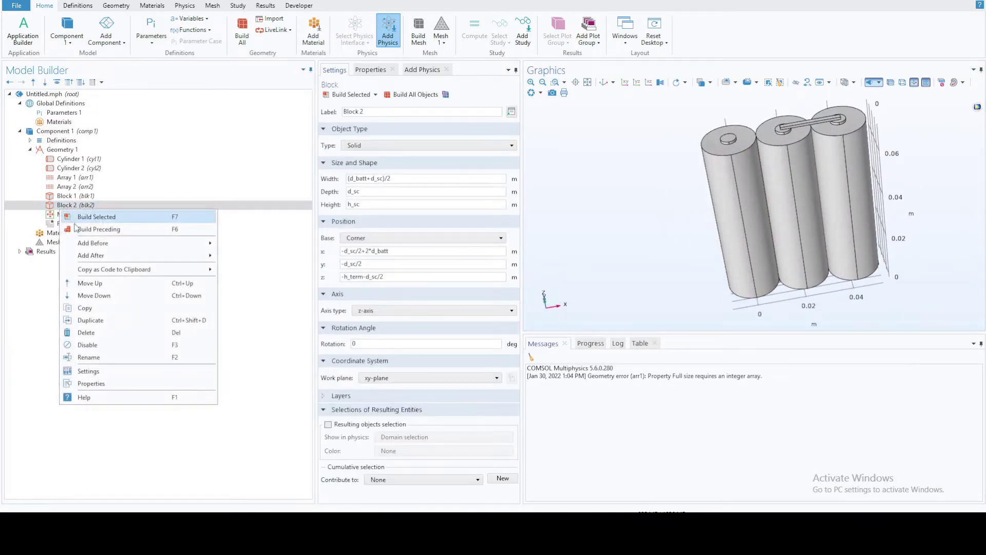
click(95, 321)
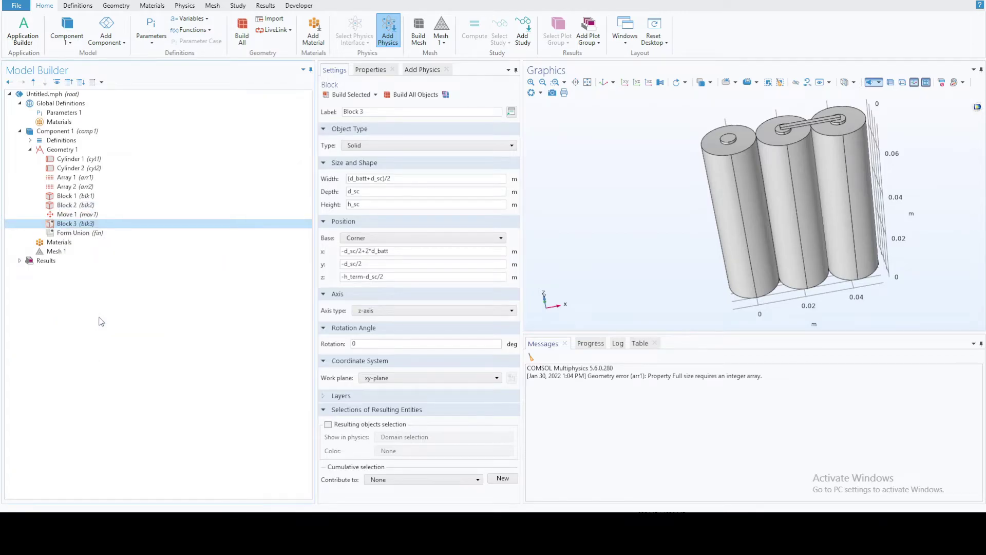
drag(600, 239, 586, 190)
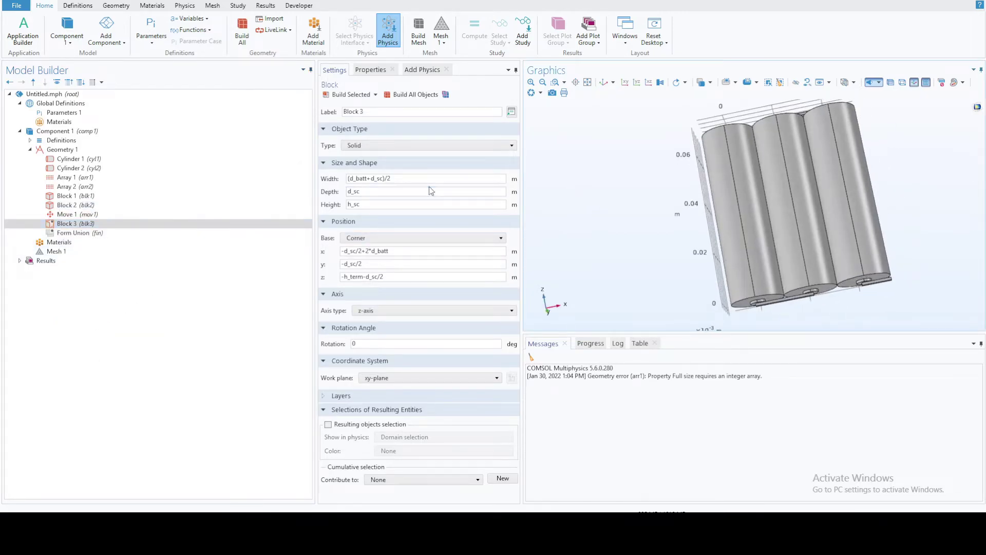
mouse_move(648, 241)
mouse_down()
mouse_move(659, 276)
mouse_move(687, 176)
mouse_move(664, 246)
mouse_move(663, 234)
mouse_up()
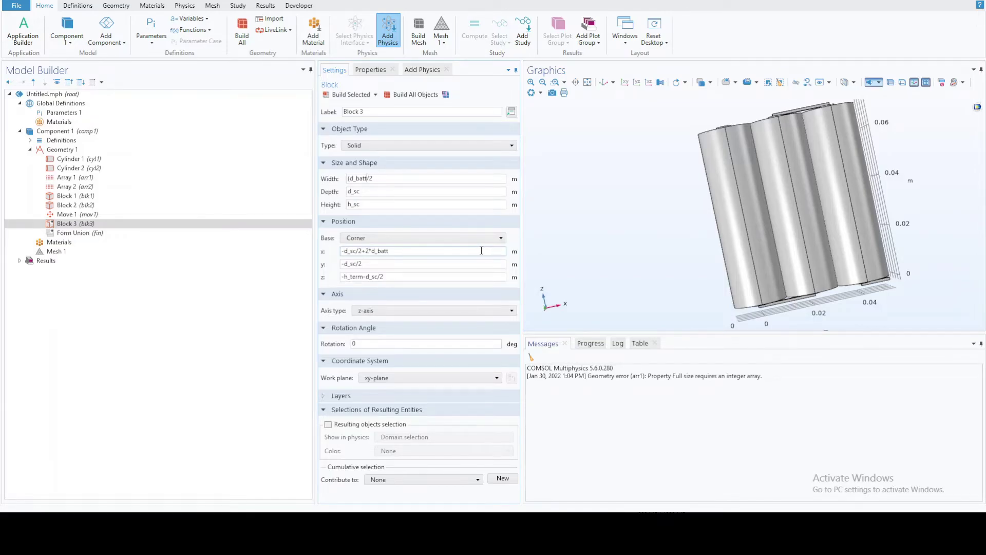
click(370, 178)
click(382, 193)
click(377, 206)
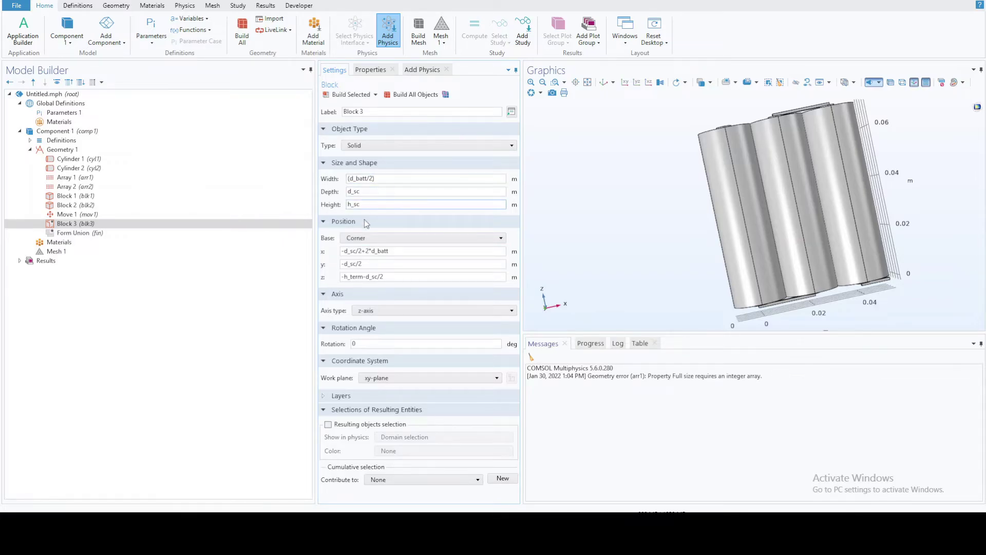
Step: Set Block 3's position to x -d_sc/2 and z -h_batt-h_term-h_sc, and build it
click(362, 251)
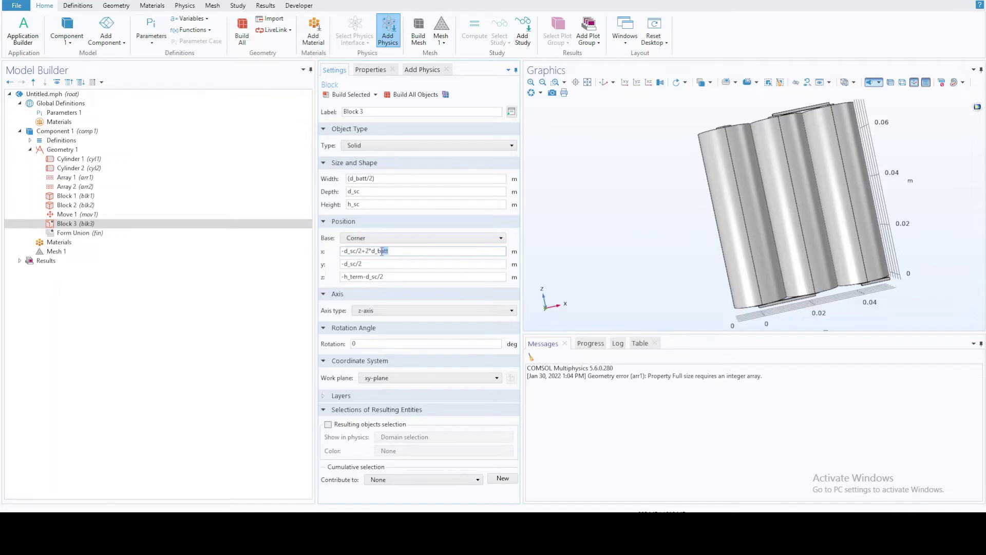
drag(382, 250, 366, 250)
key(BackSpace)
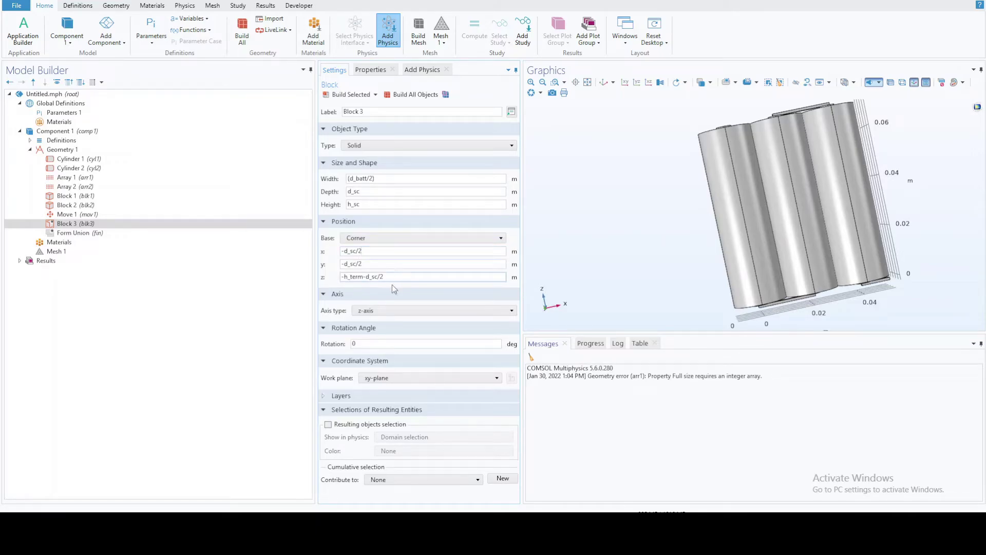
drag(386, 276, 369, 275)
key(BackSpace)
key(Home)
text(-h_batt)
drag(644, 165, 622, 175)
click(339, 95)
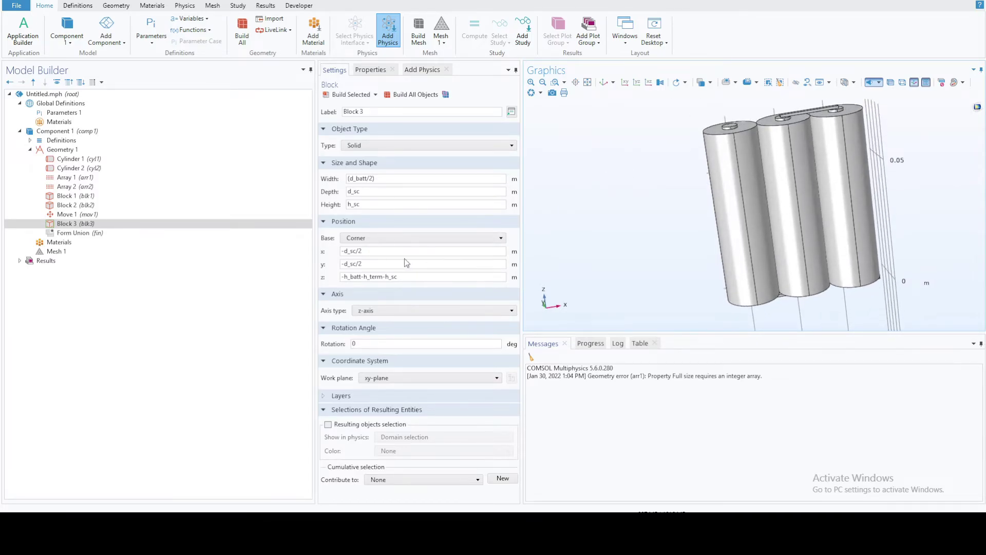
Step: Set Block 3's z position to +h_batt+h_term+h_sc and rebuild it
click(362, 265)
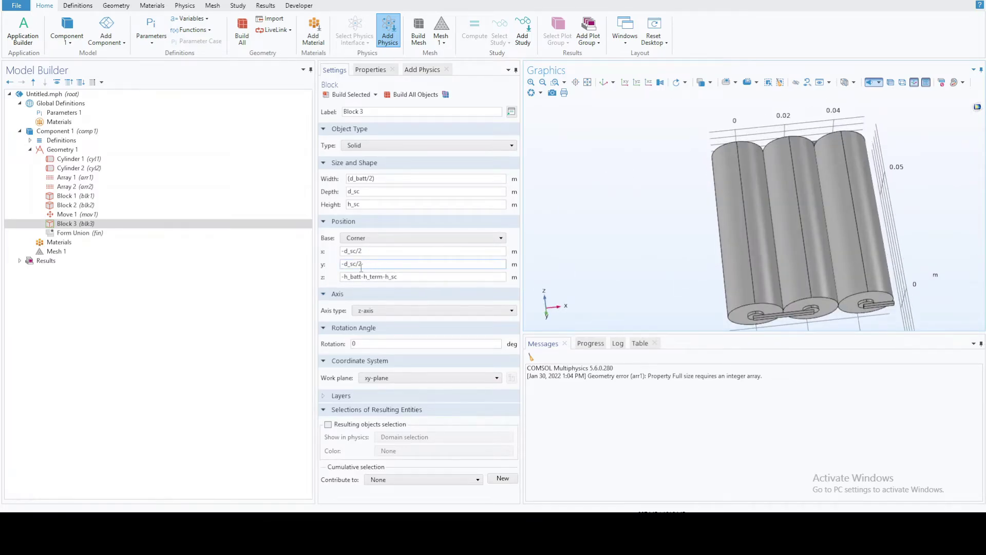
click(412, 276)
key(Home)
key(Delete)
text(+)
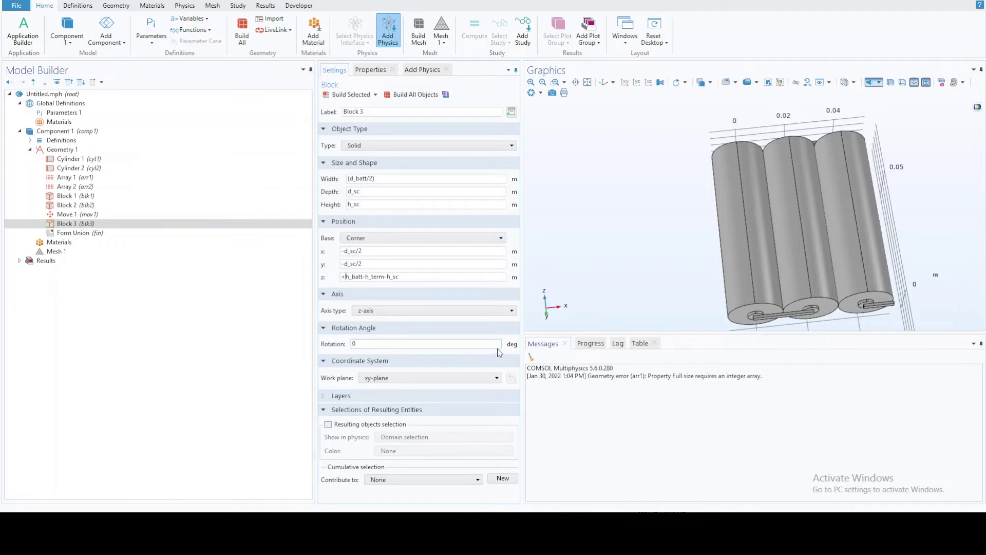
click(366, 277)
key(BackSpace)
text(+)
click(389, 276)
key(BackSpace)
text(+)
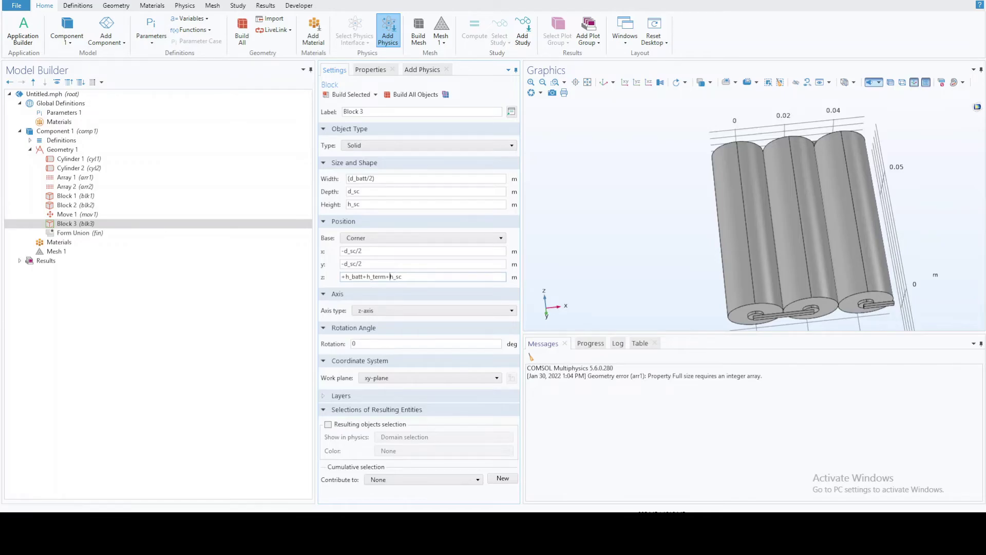
click(351, 94)
drag(681, 208, 679, 138)
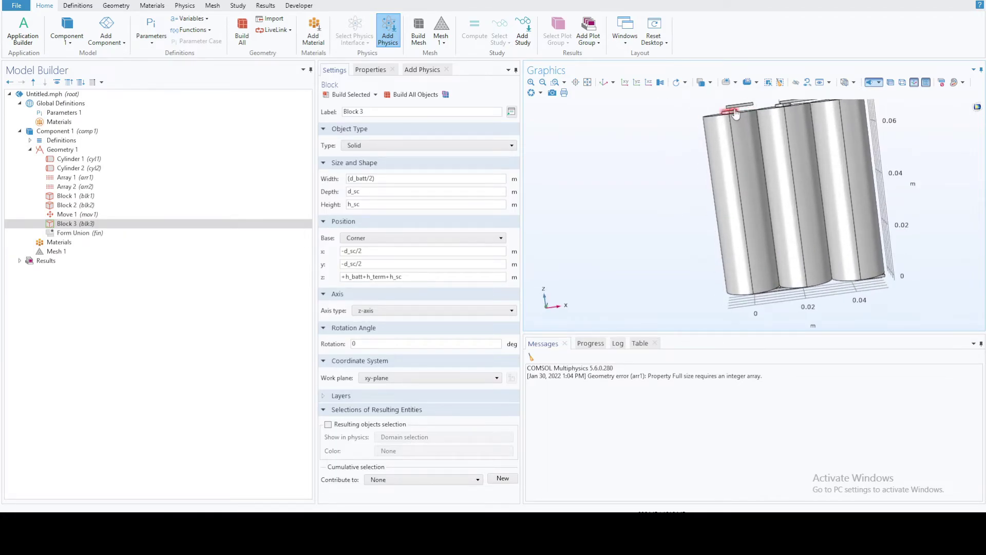
Step: Rebuild Block 3 and inspect how it sits against the terminal, comparing the connectors at both battery ends
click(419, 275)
click(353, 97)
drag(635, 141, 634, 135)
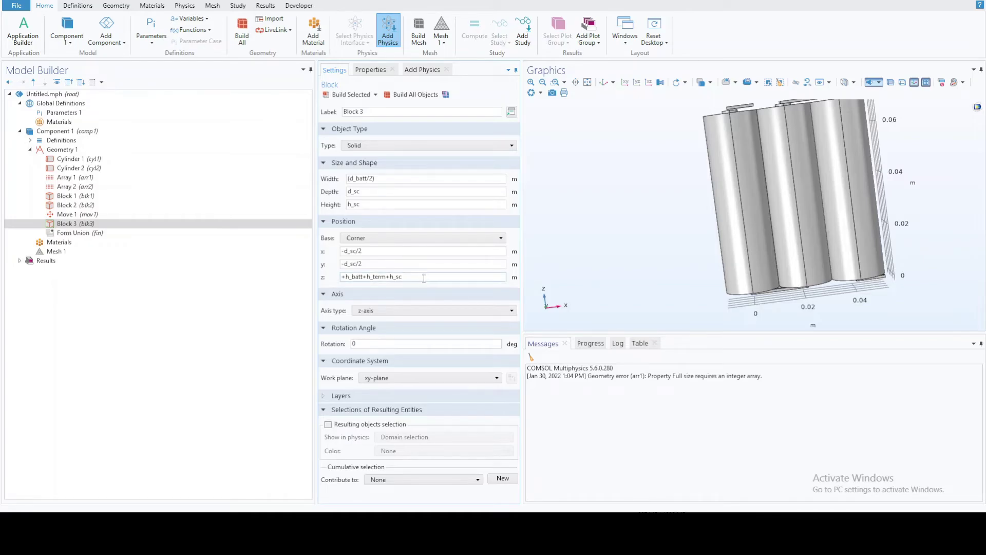
drag(589, 235, 592, 236)
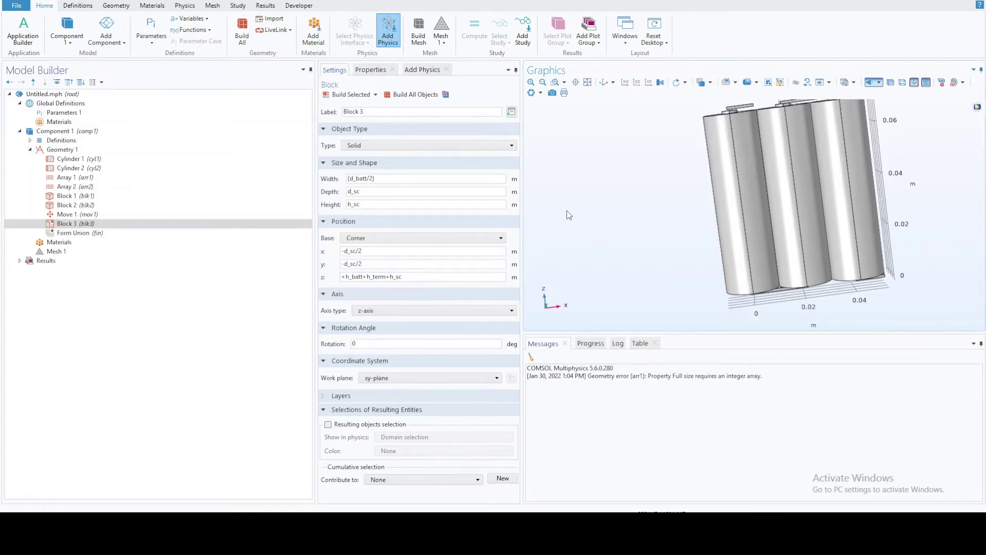
mouse_move(624, 247)
mouse_down()
mouse_move(633, 280)
mouse_move(626, 264)
mouse_up()
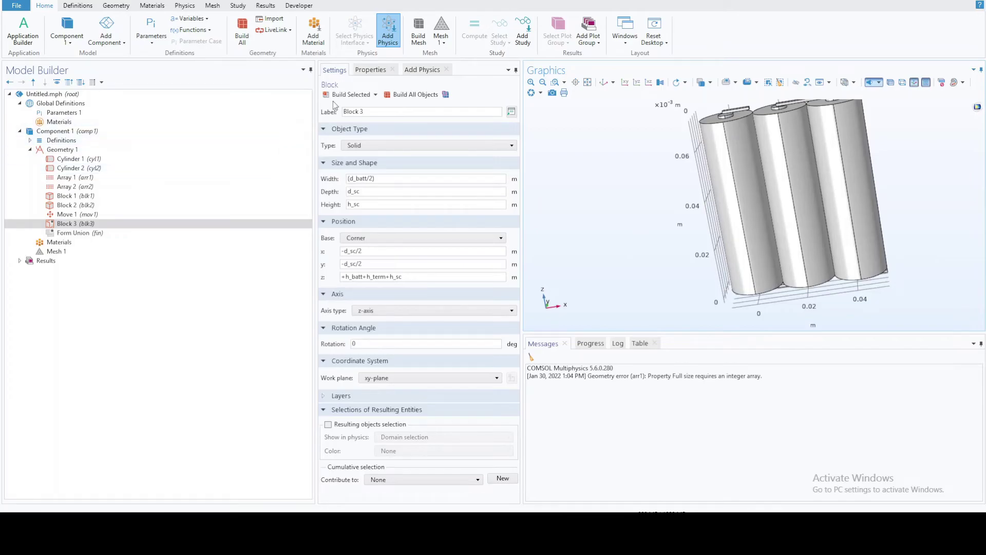
drag(678, 153, 619, 164)
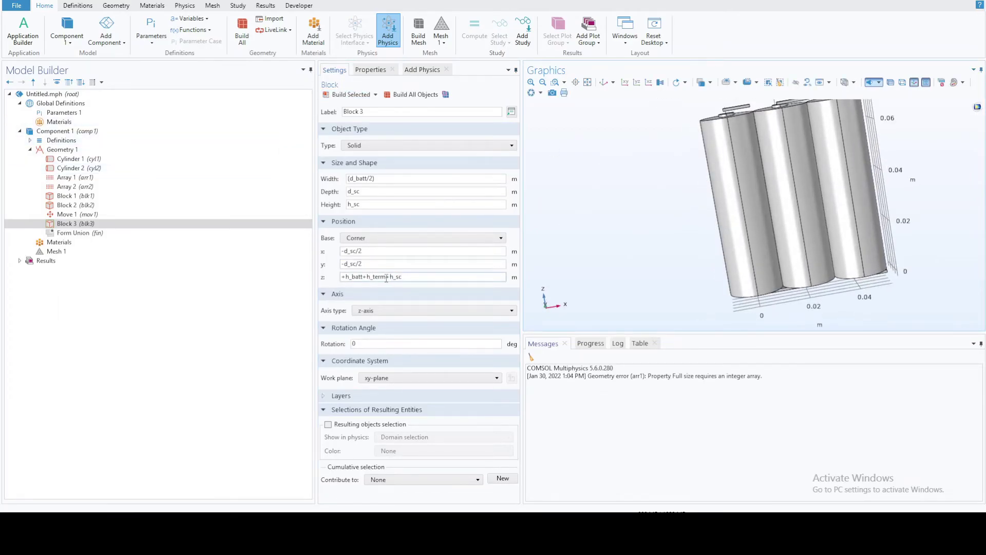
drag(745, 297, 748, 301)
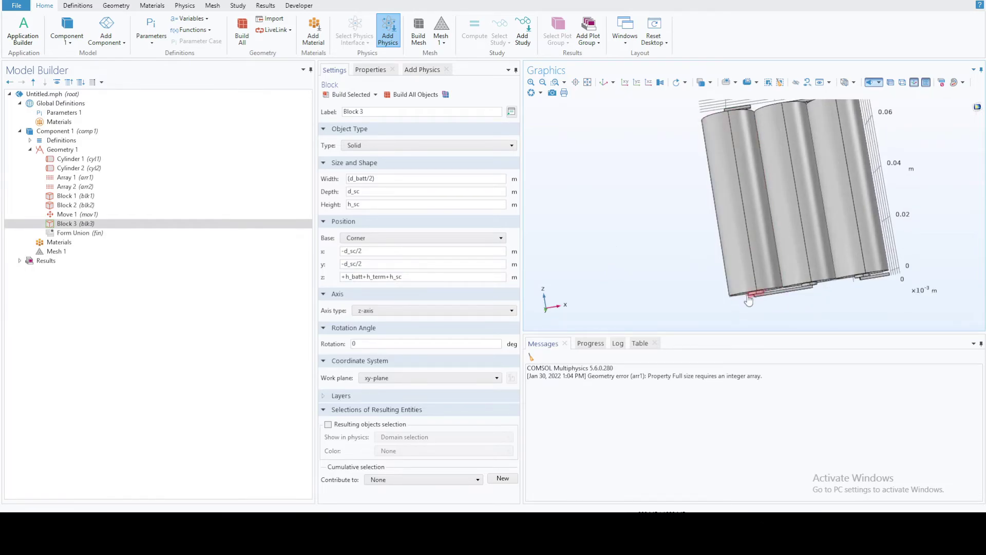
drag(721, 205, 592, 187)
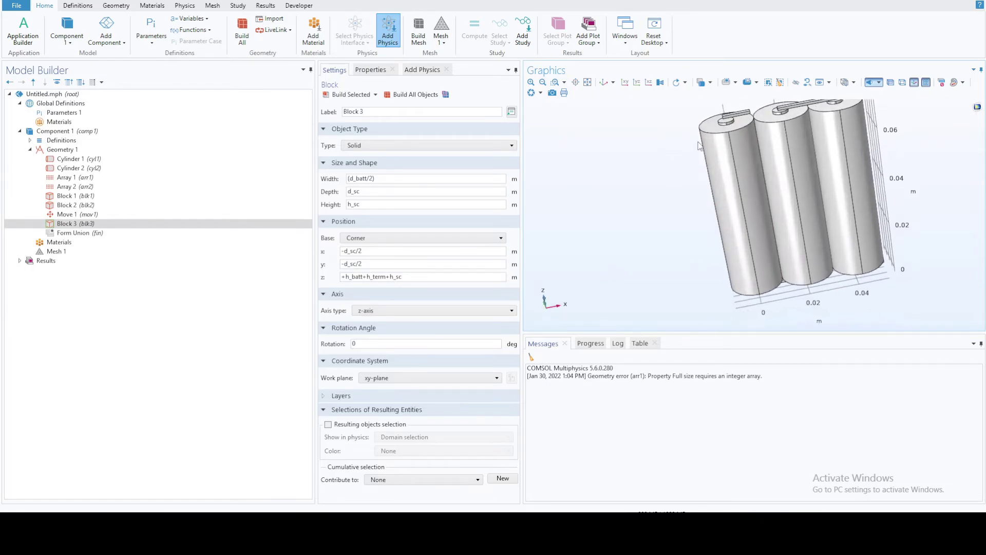
Step: Set Block 3's z position to +h_batt+h_term and rebuild it
click(419, 281)
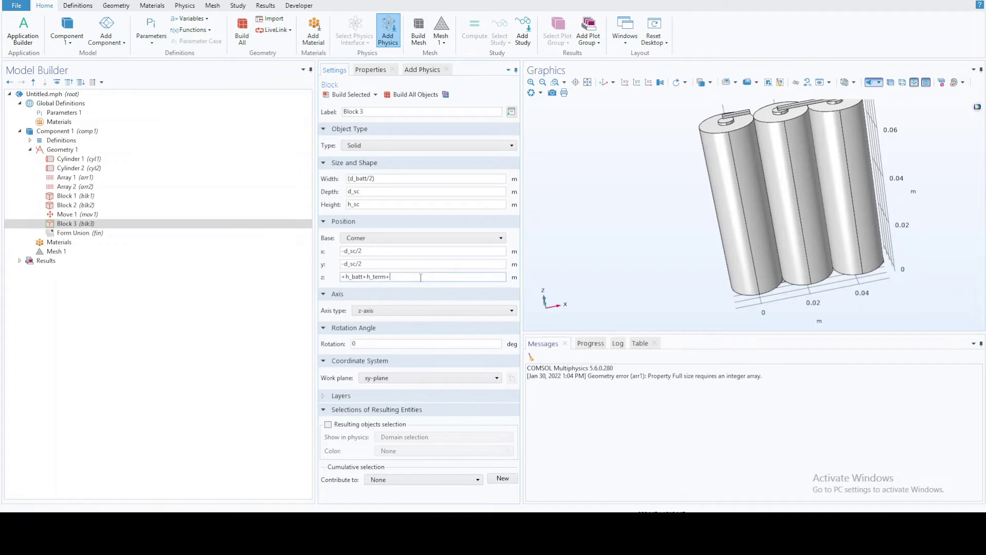
click(340, 95)
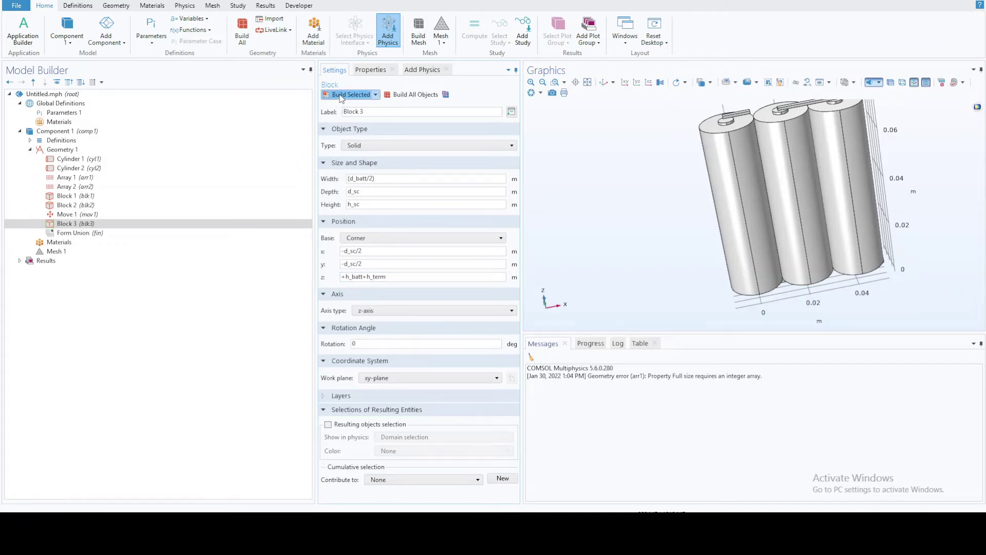
drag(618, 147, 621, 187)
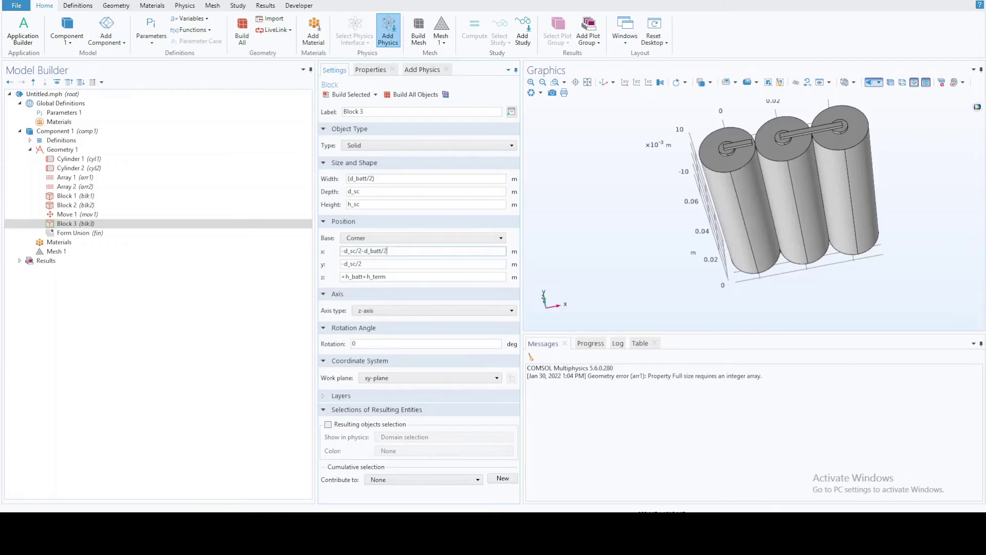
Step: Set Block 3's x position to -d_sc/2-d_batt/2, rebuild it and inspect the connector's outer end
click(351, 94)
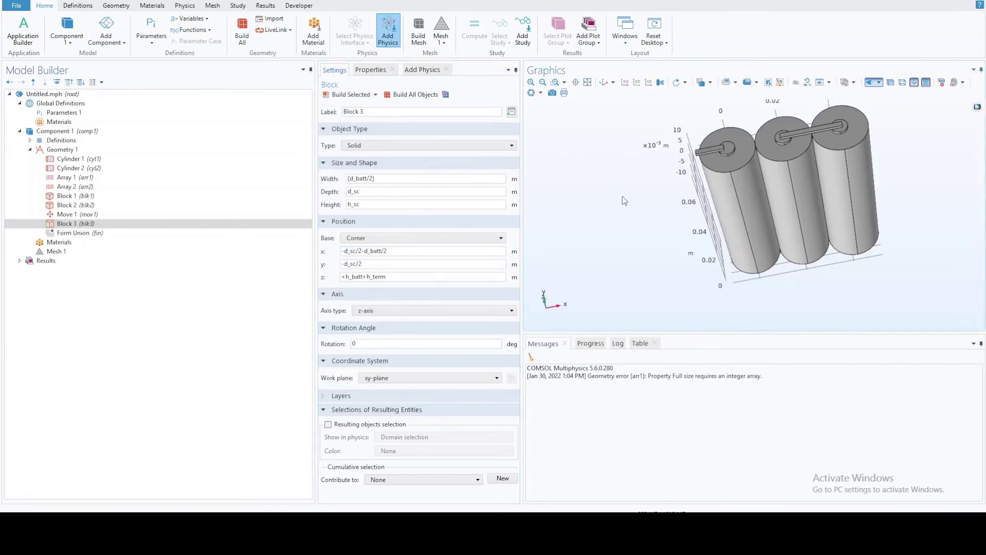
drag(625, 200, 622, 154)
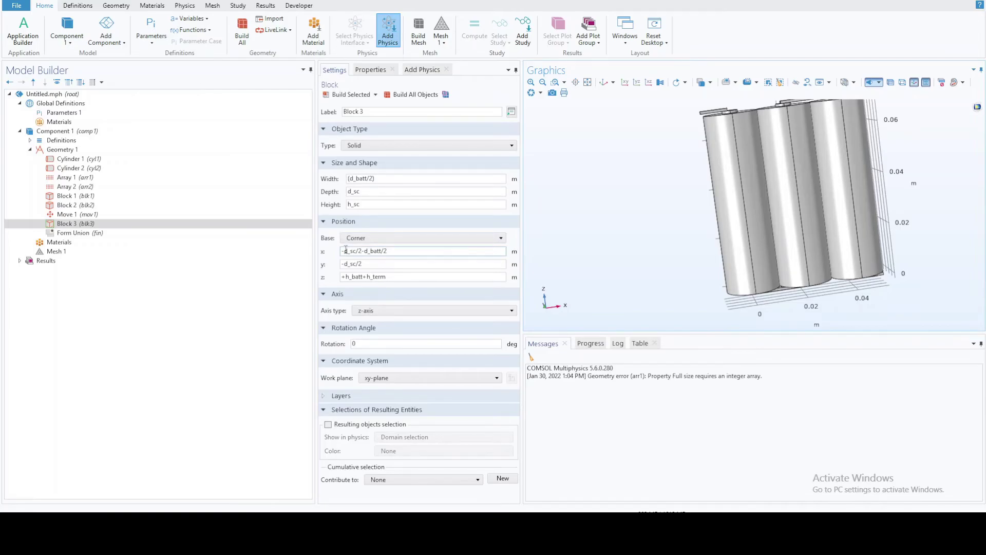
drag(603, 186, 612, 208)
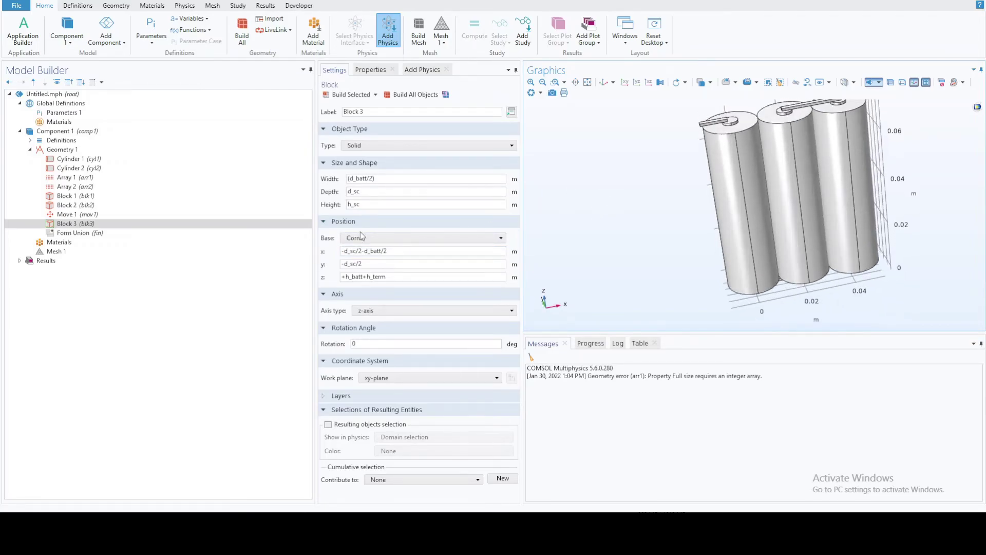
Step: Try an x position of +d_sc/2-d_batt/2 for Block 3 and rebuild it
drag(345, 250, 335, 256)
text(+)
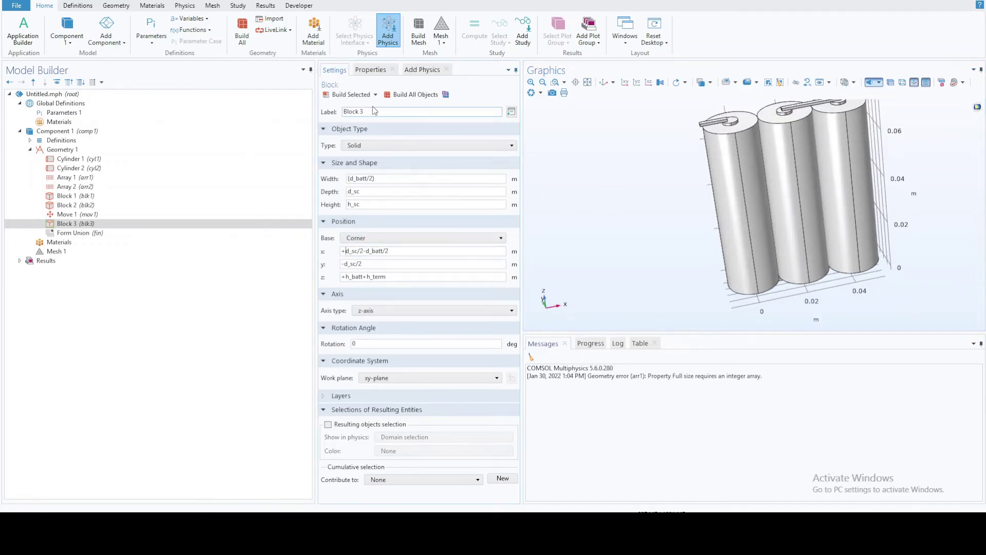
mouse_move(602, 141)
mouse_down()
mouse_move(609, 191)
mouse_move(615, 117)
mouse_move(594, 129)
mouse_up()
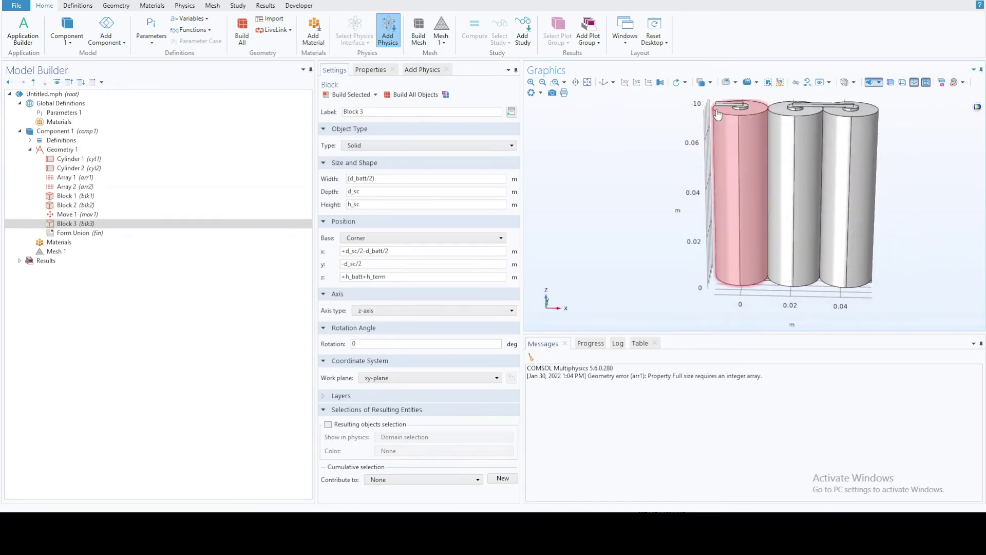
Step: Set Block 3's width to (d_batt/2)+d_sc, rebuild it and view it from above
click(432, 180)
key(Tab)
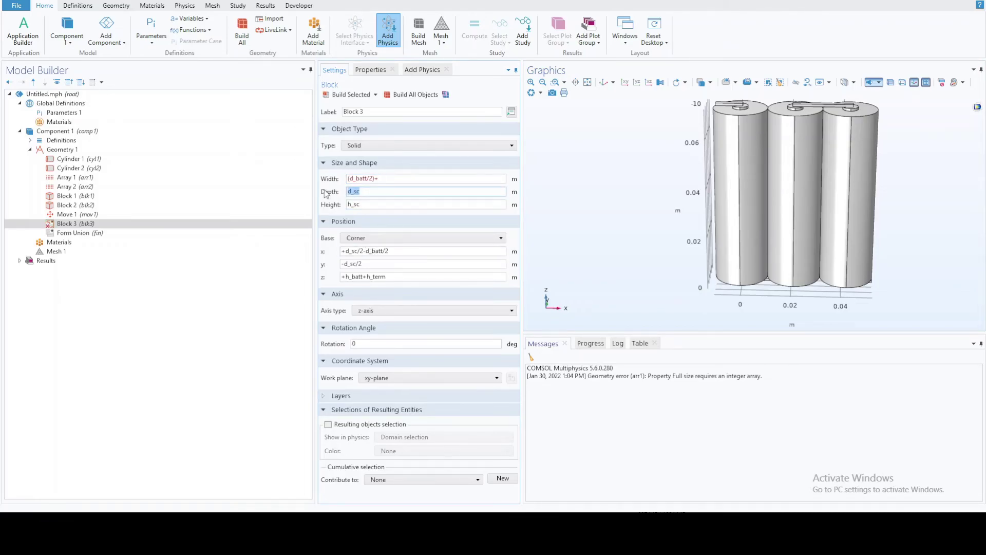
click(396, 180)
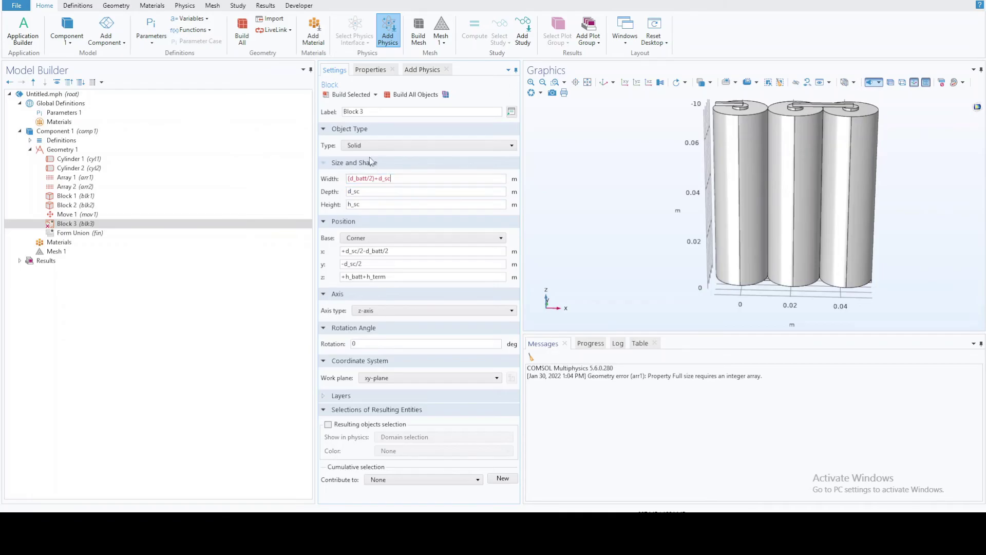
click(343, 95)
drag(629, 171, 624, 221)
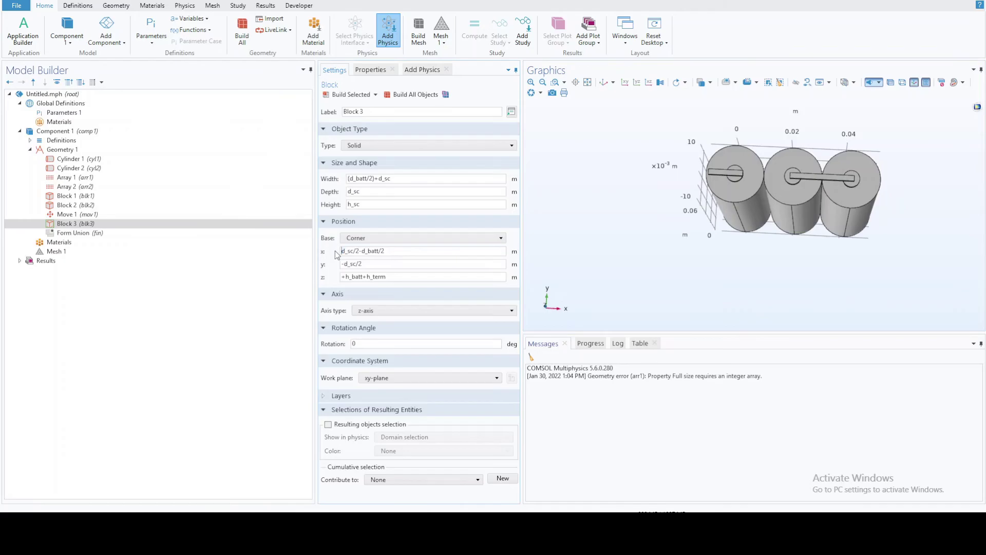
Step: Restore Block 3's x position to -d_sc/2-d_batt/2, rebuild it and inspect the end connectors
click(351, 95)
drag(690, 260, 659, 220)
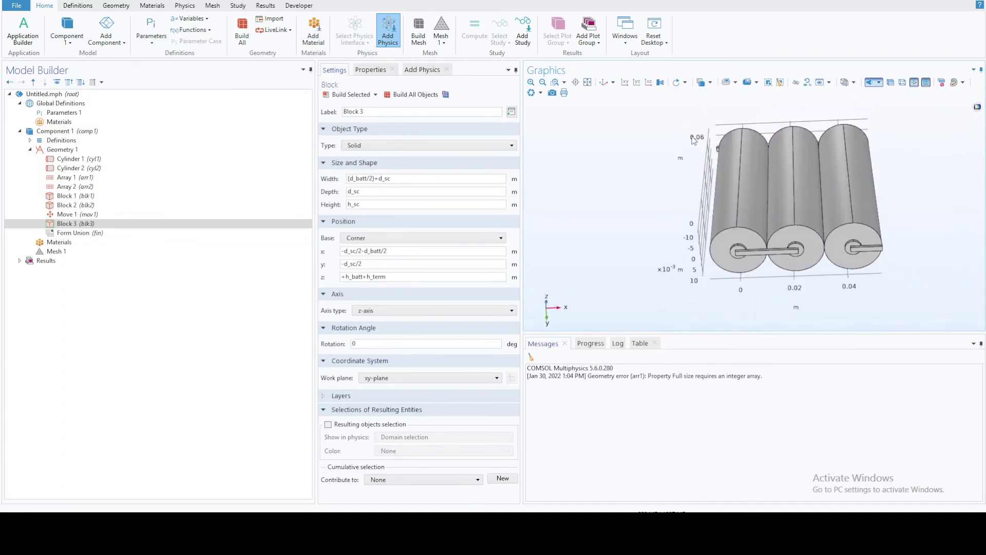
drag(670, 197, 701, 189)
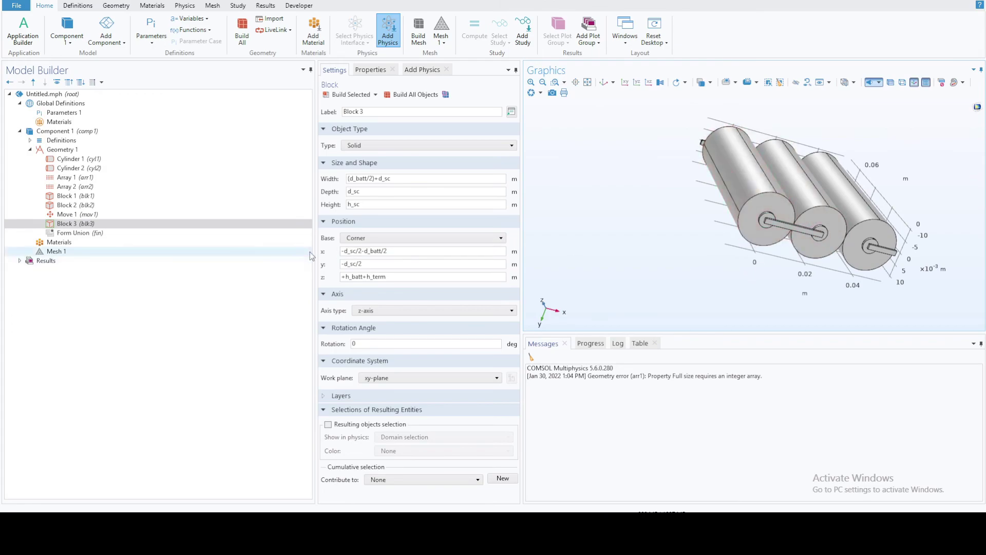
Step: Add a new block to Geometry 1 for the parallel connector
click(76, 149)
right_click(77, 149)
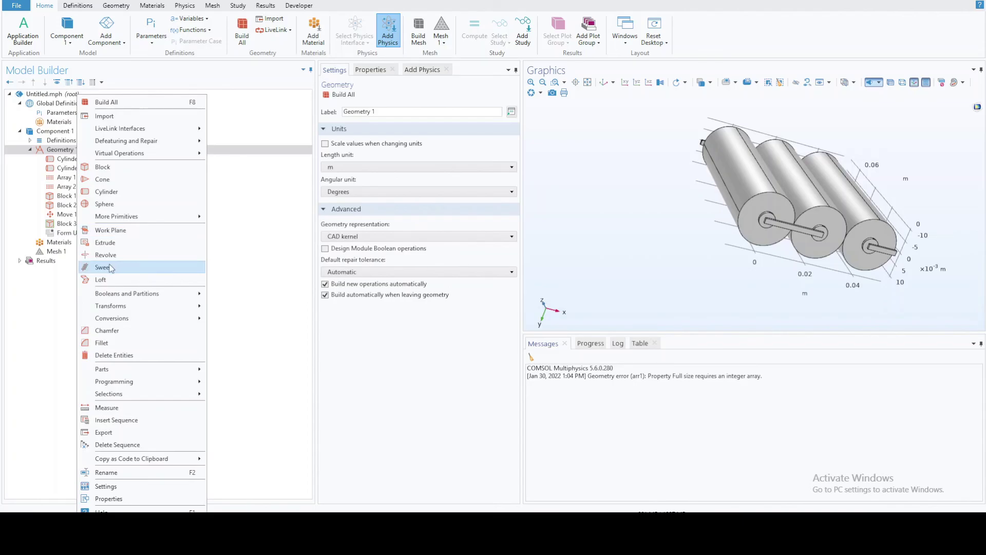
click(121, 167)
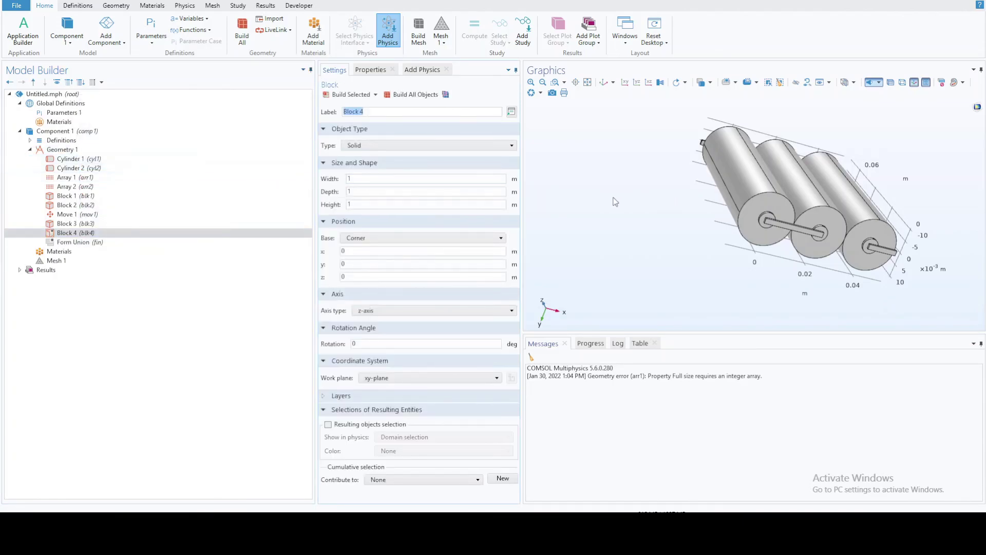
Step: Look up the parallel connector parameters h_pc and w_pc, and set Block 4's width to w_pc
click(111, 114)
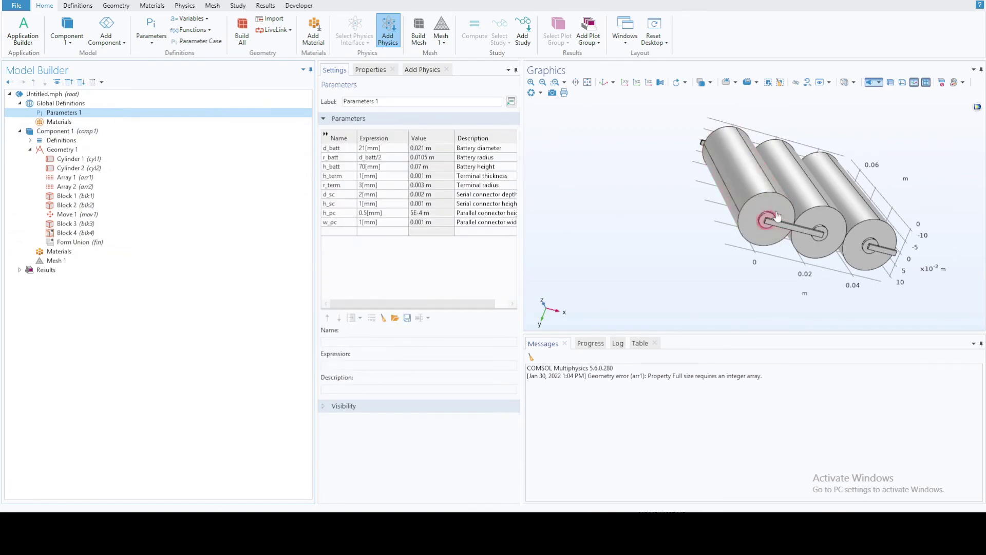
drag(351, 216, 346, 226)
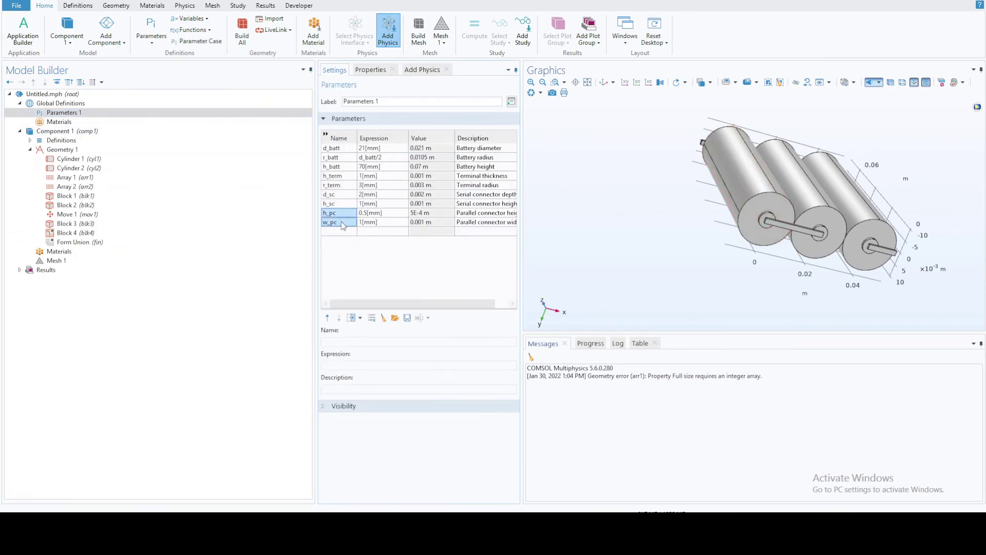
drag(341, 223, 329, 220)
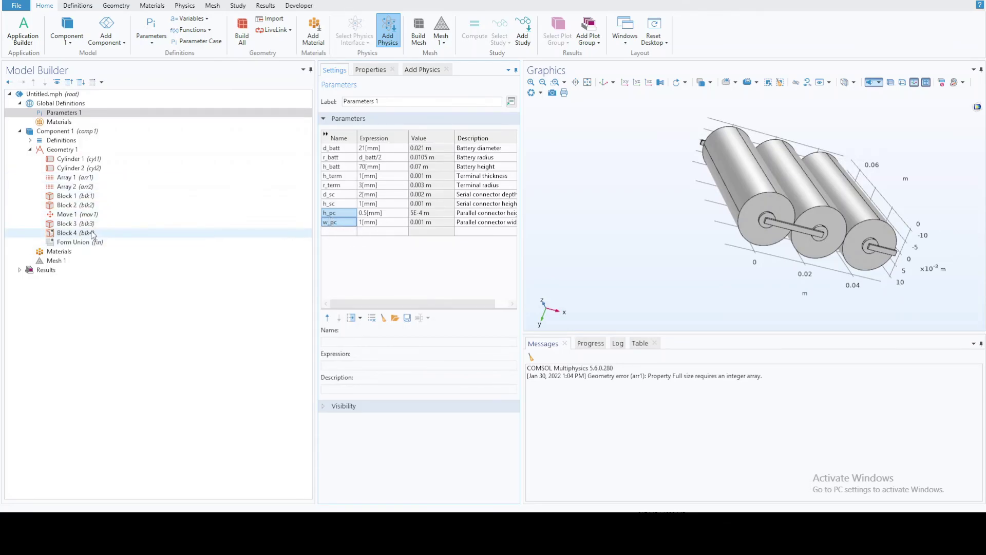
click(93, 234)
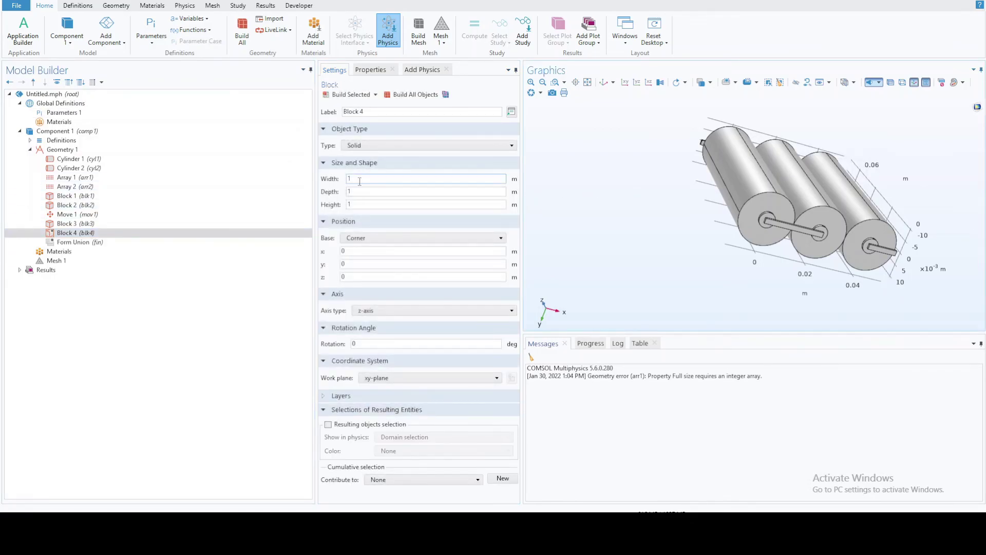
drag(358, 180, 335, 181)
click(362, 193)
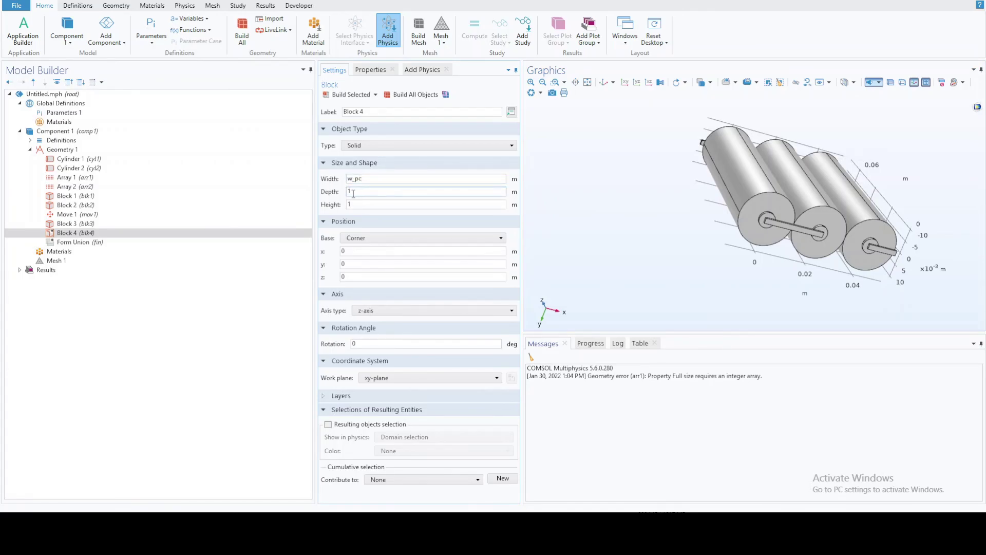
double_click(354, 194)
Step: Copy Block 4's width expression w_pc and open its height for editing
drag(366, 180, 335, 181)
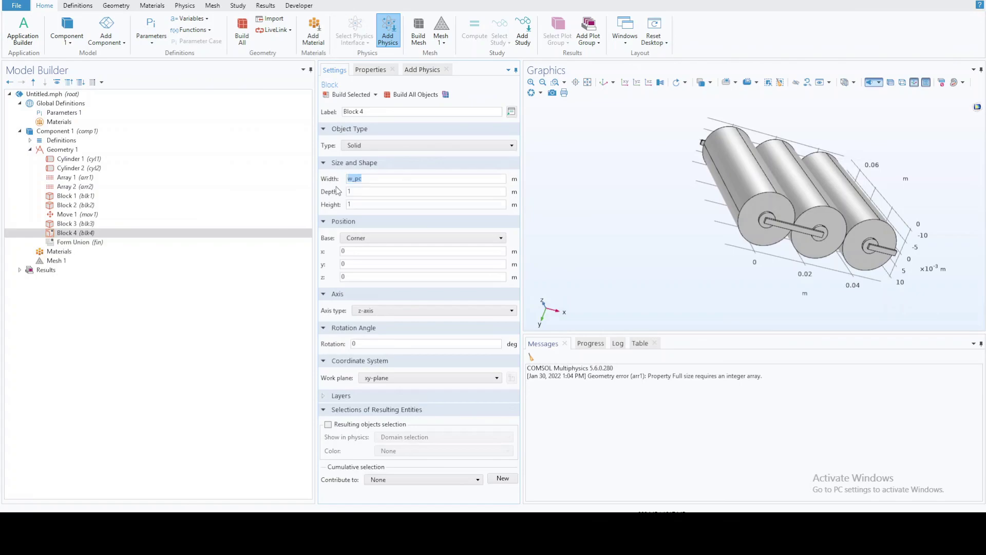
click(350, 194)
double_click(350, 205)
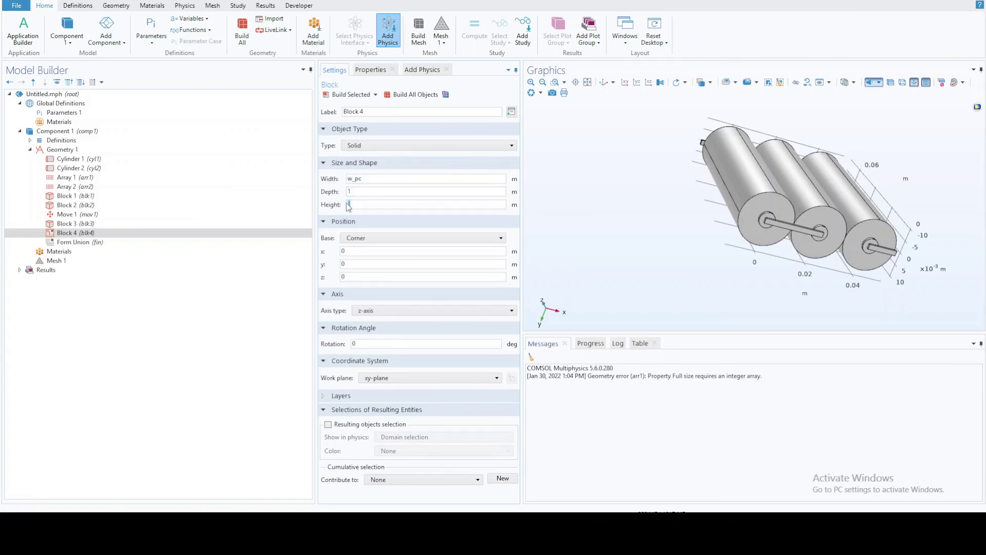